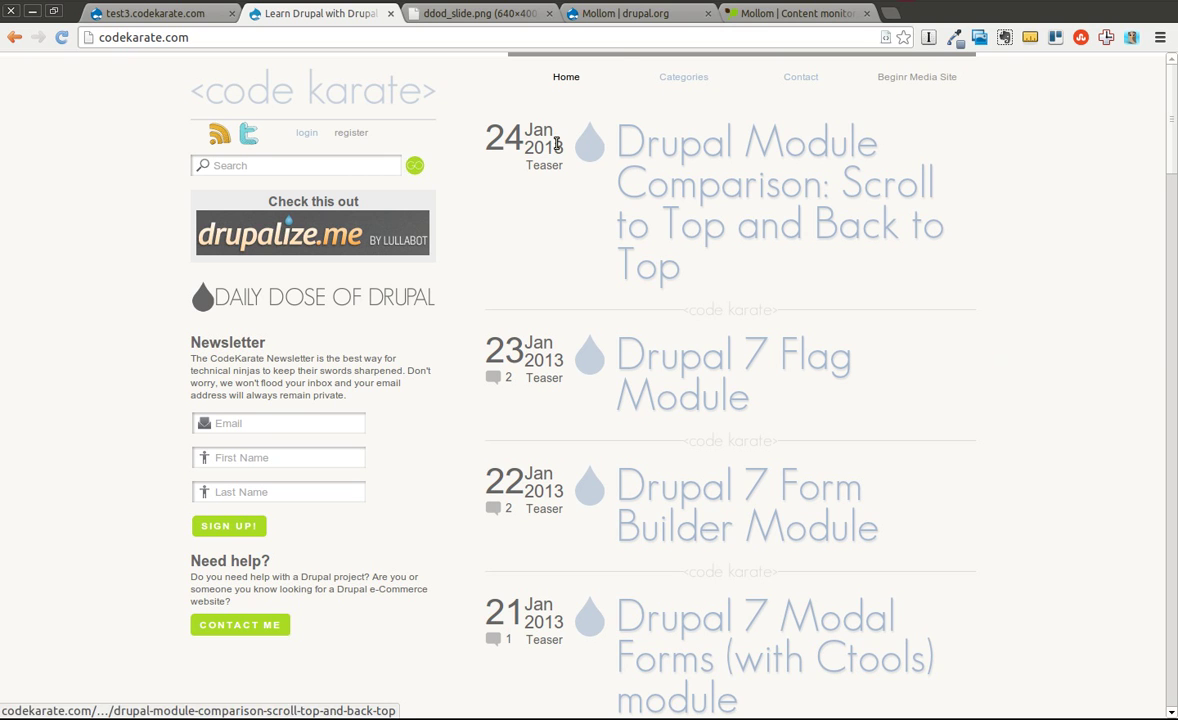
Move from the ddod_slide.png slide and codekarate.com tabs to the 'Mollom | drupal.org' project page
click(508, 14)
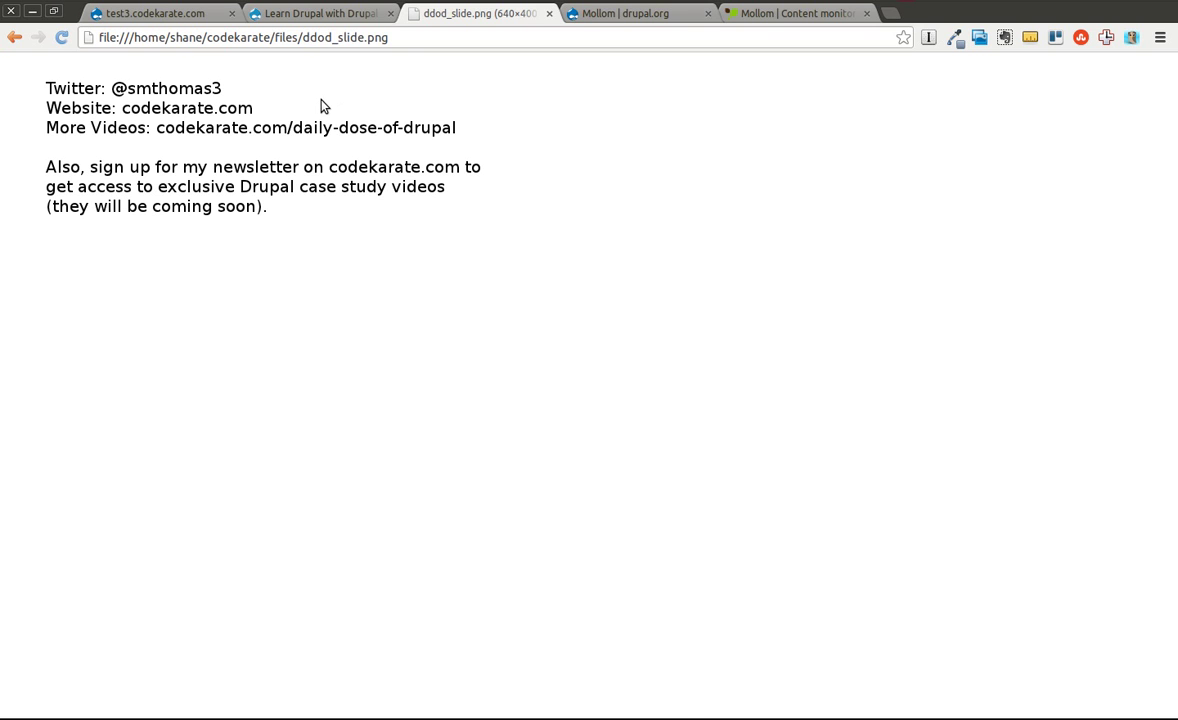
click(300, 14)
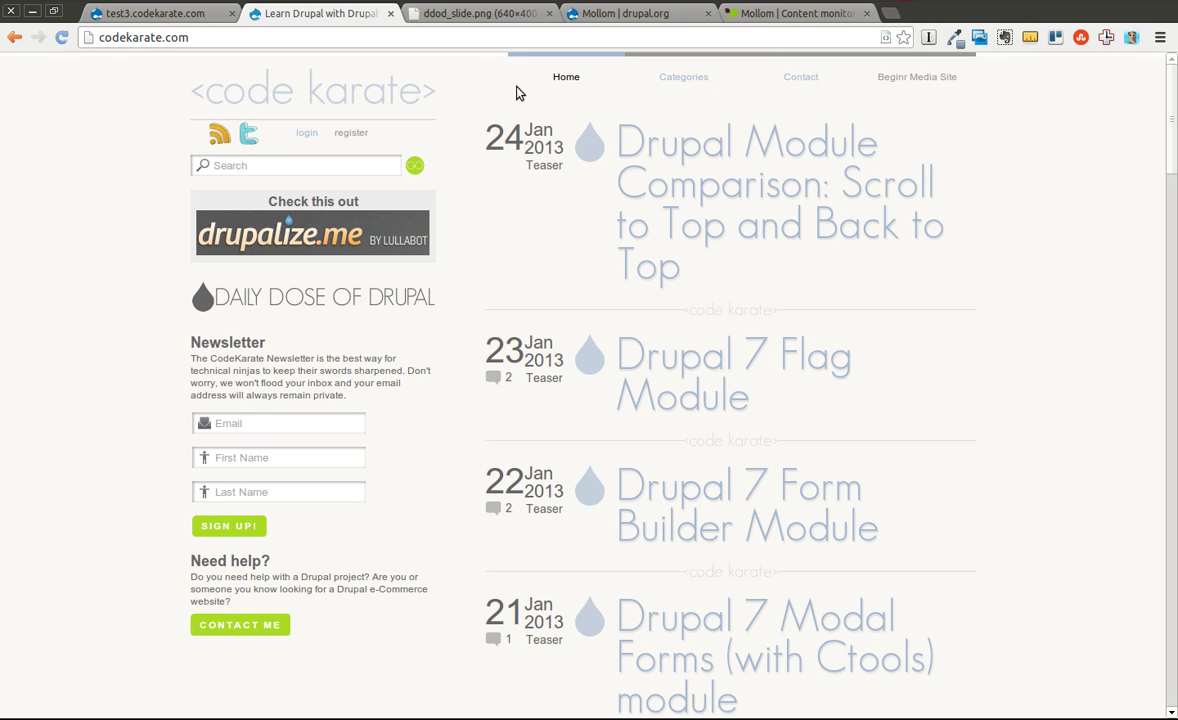
click(600, 14)
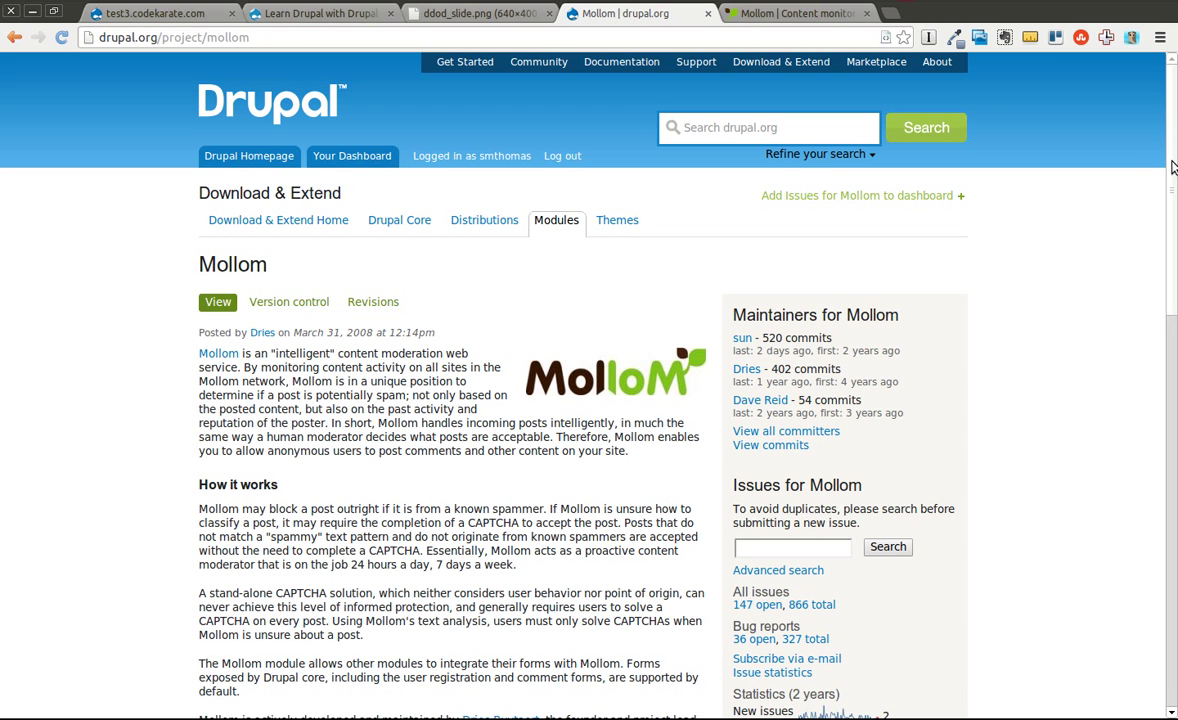
Scroll through the Mollom project page's description, then back up to the top
drag(1173, 170, 1174, 226)
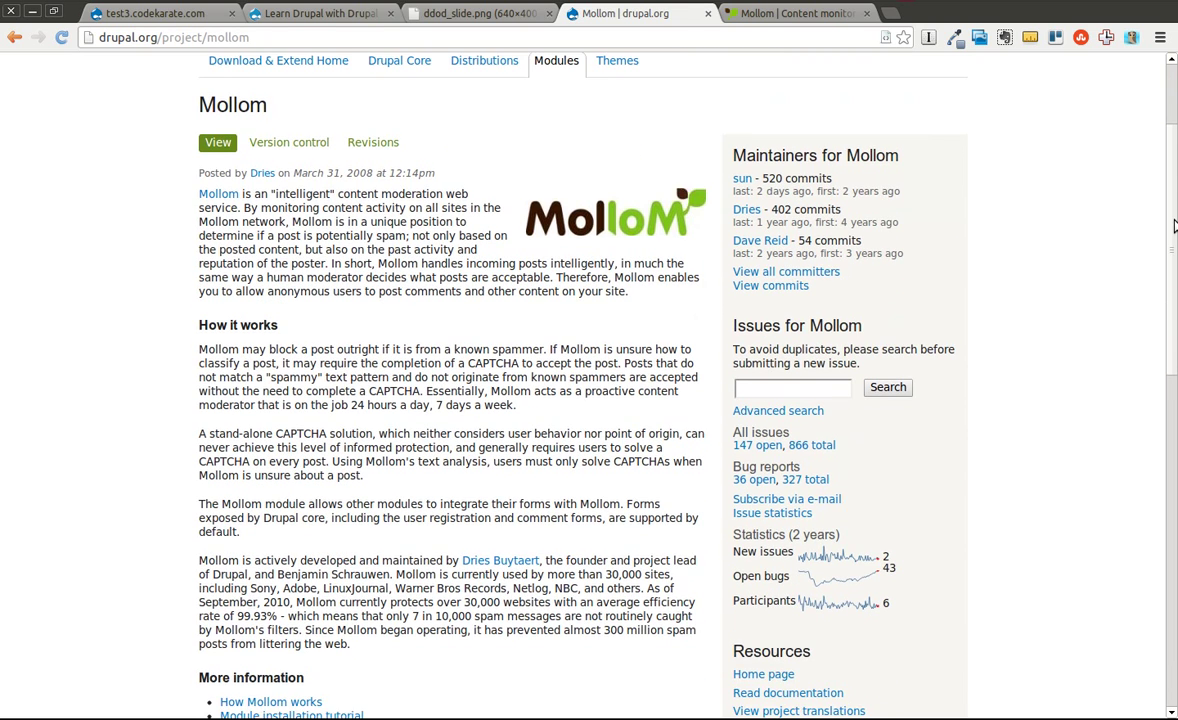
scroll(1174, 226, up, 3)
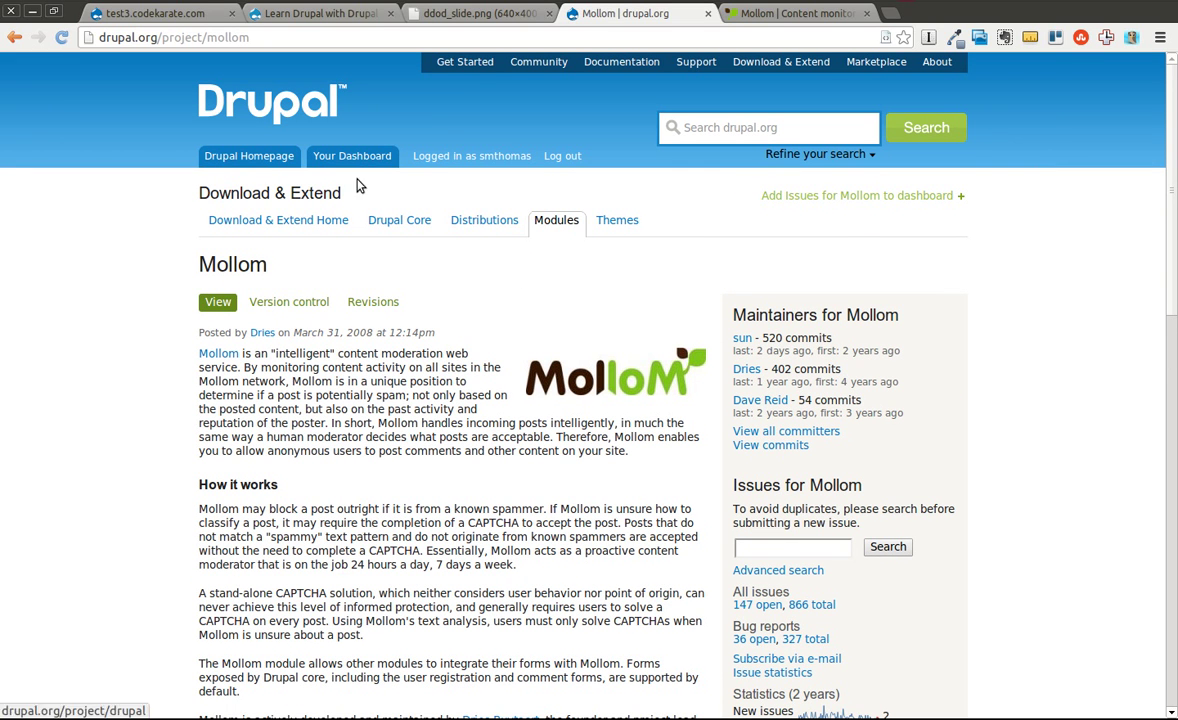
Enable the Mollom module on test3, found by filtering for 'mol', and open its settings page
click(155, 18)
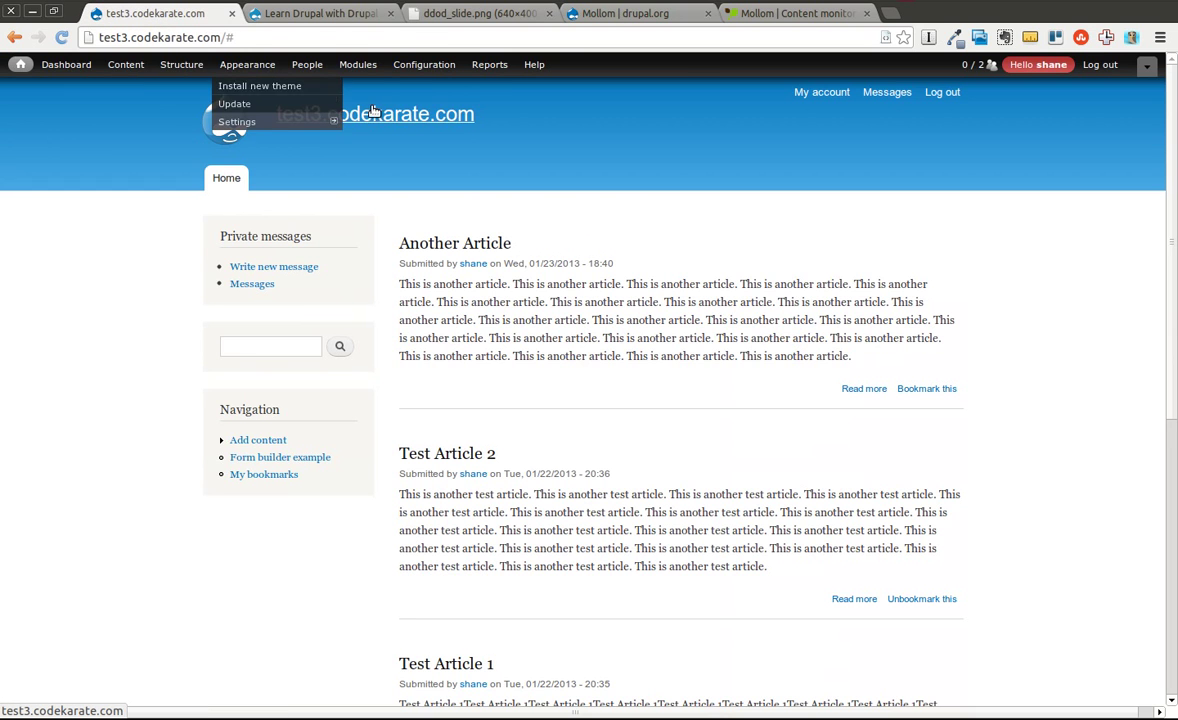
click(357, 65)
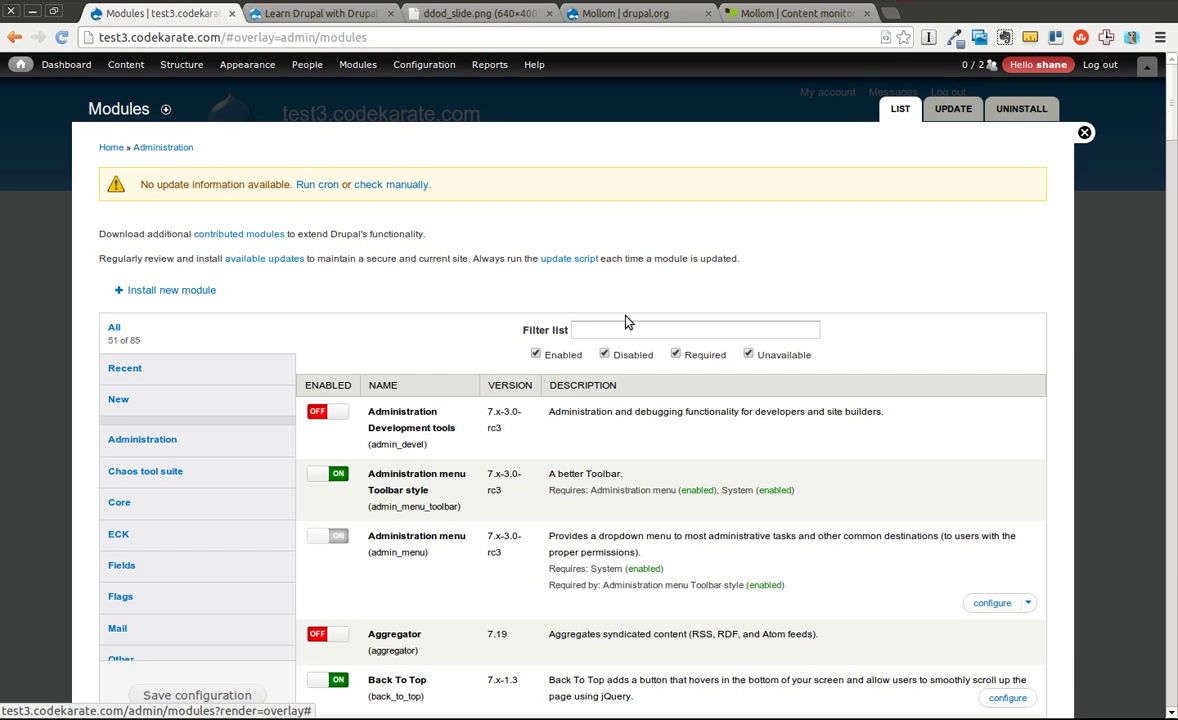
click(627, 329)
text(mollo)
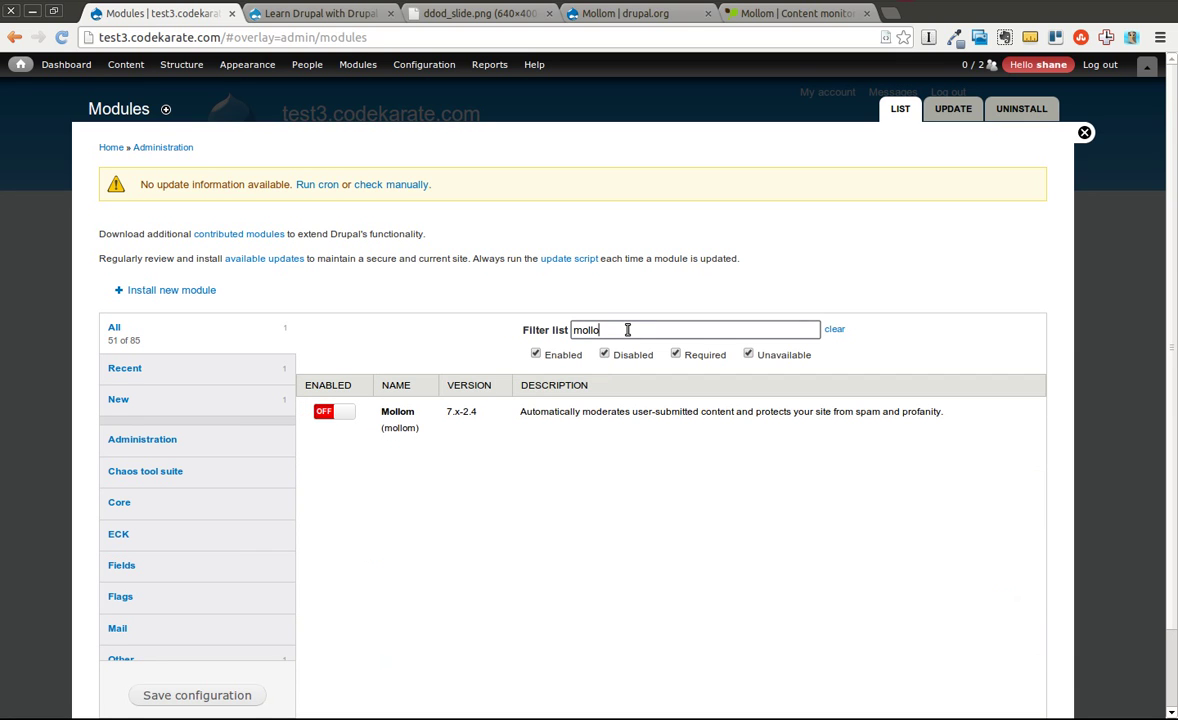
click(333, 412)
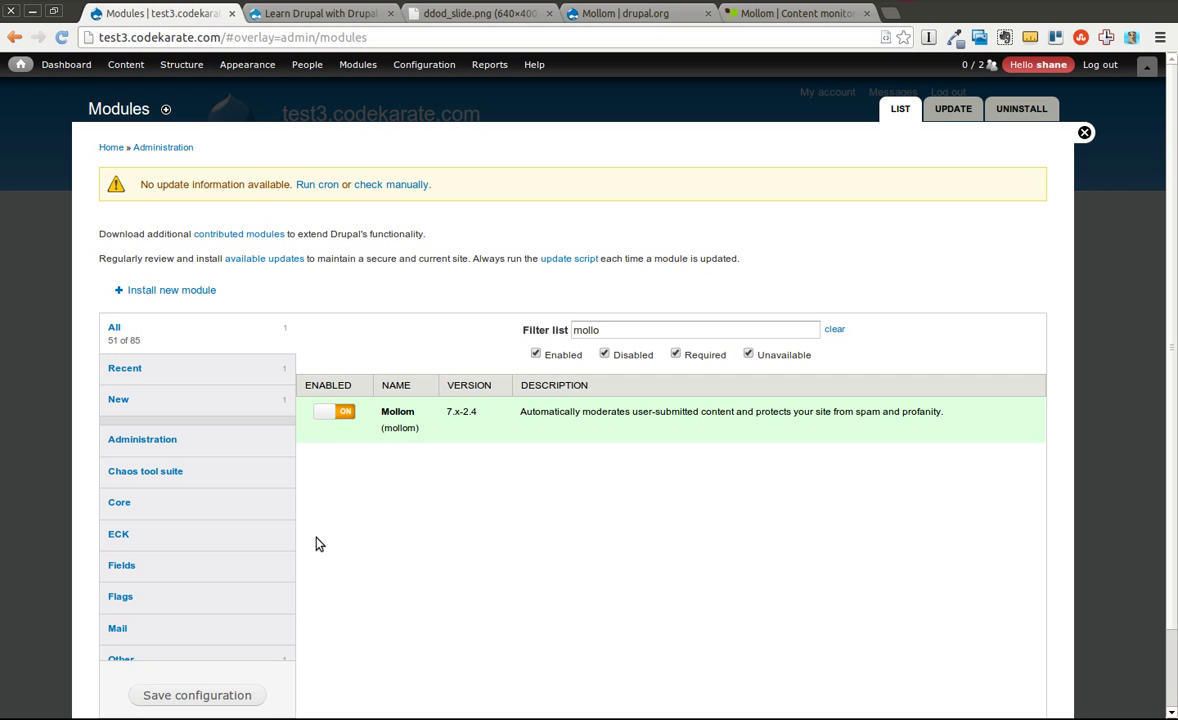
click(210, 700)
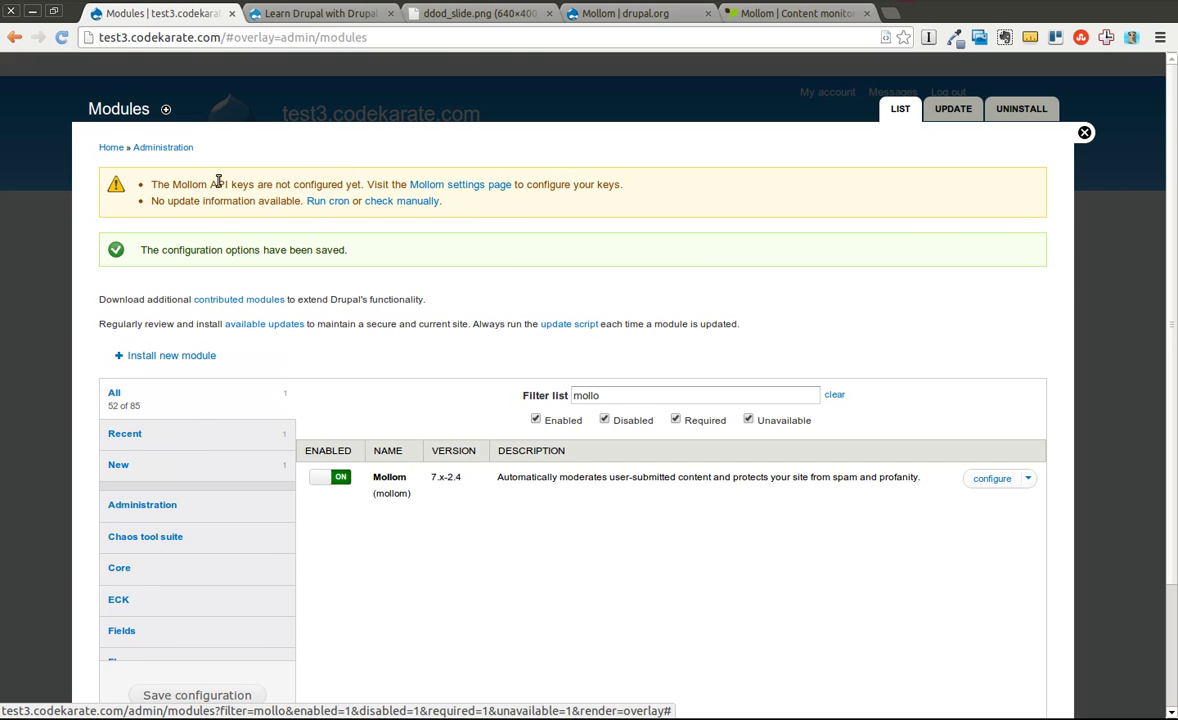
click(484, 186)
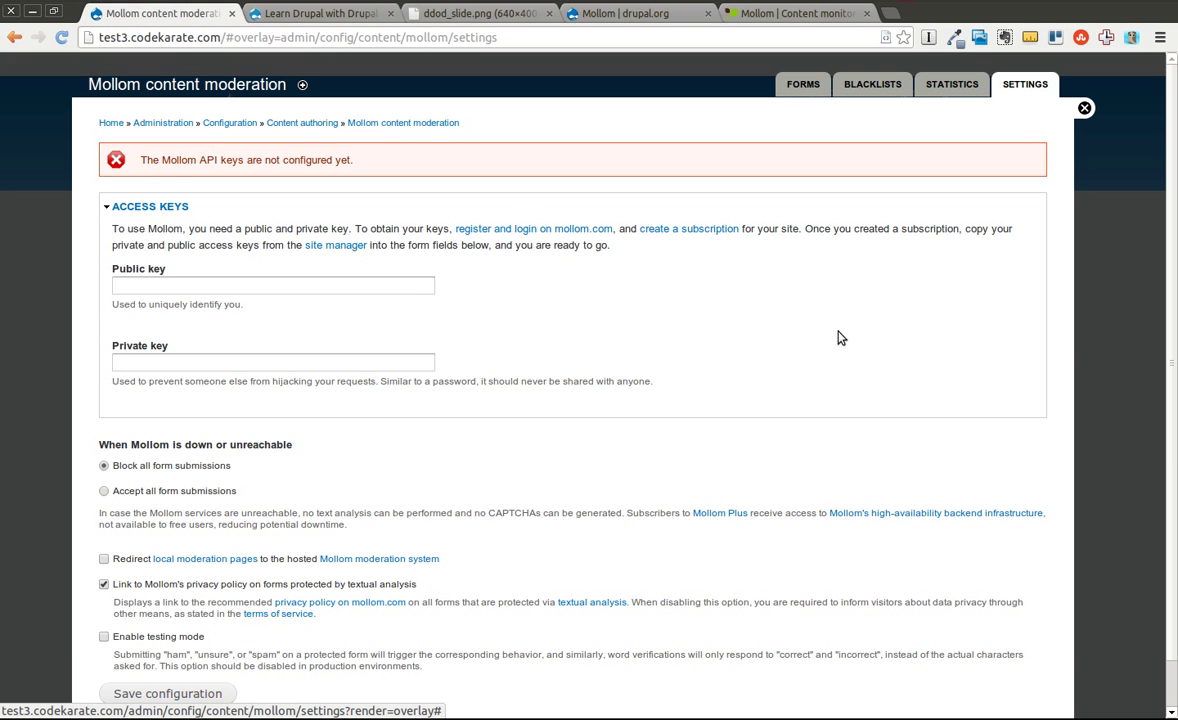
On mollom.com, go from GET STARTED and Get Mollom Free to the login page
click(798, 14)
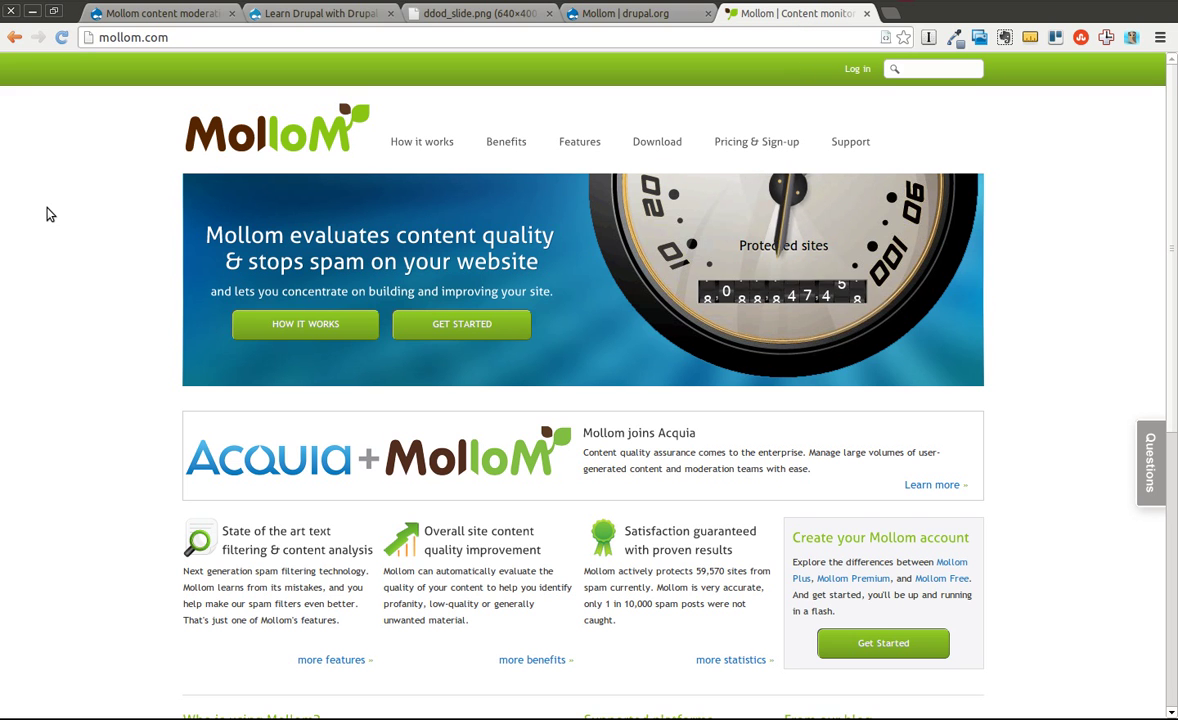
click(497, 323)
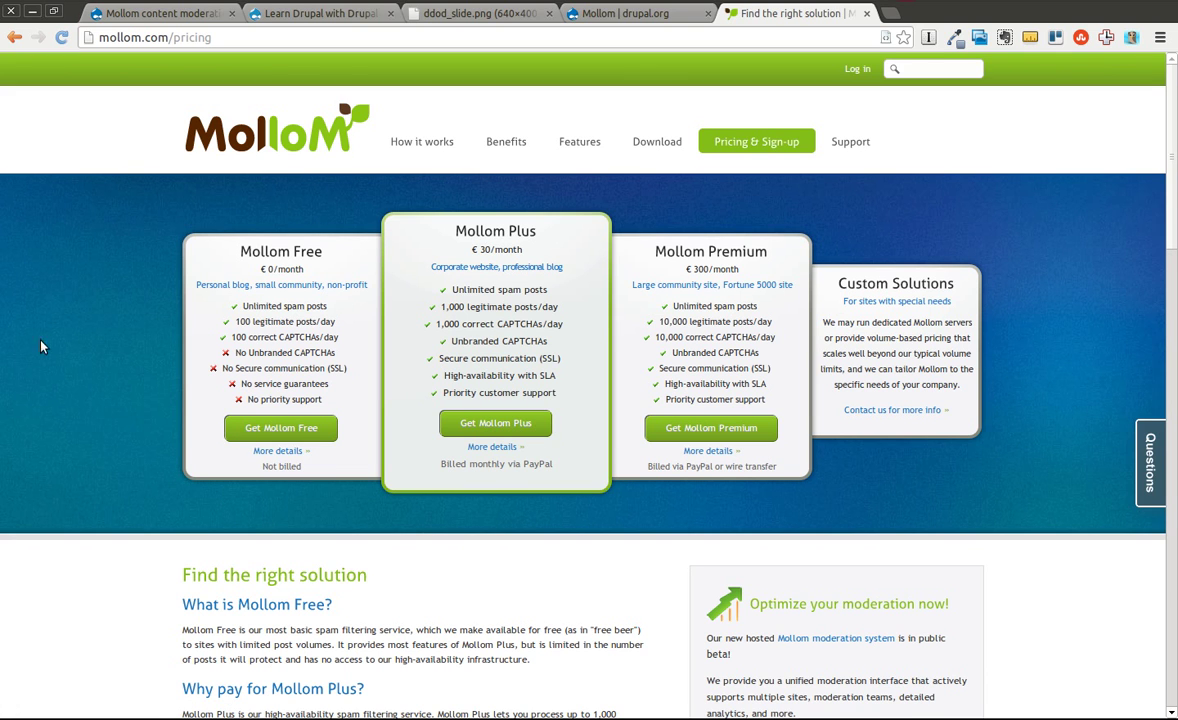
click(258, 428)
scroll(1175, 255, down, 4)
scroll(1173, 200, up, 4)
scroll(1173, 200, up, 1)
click(858, 67)
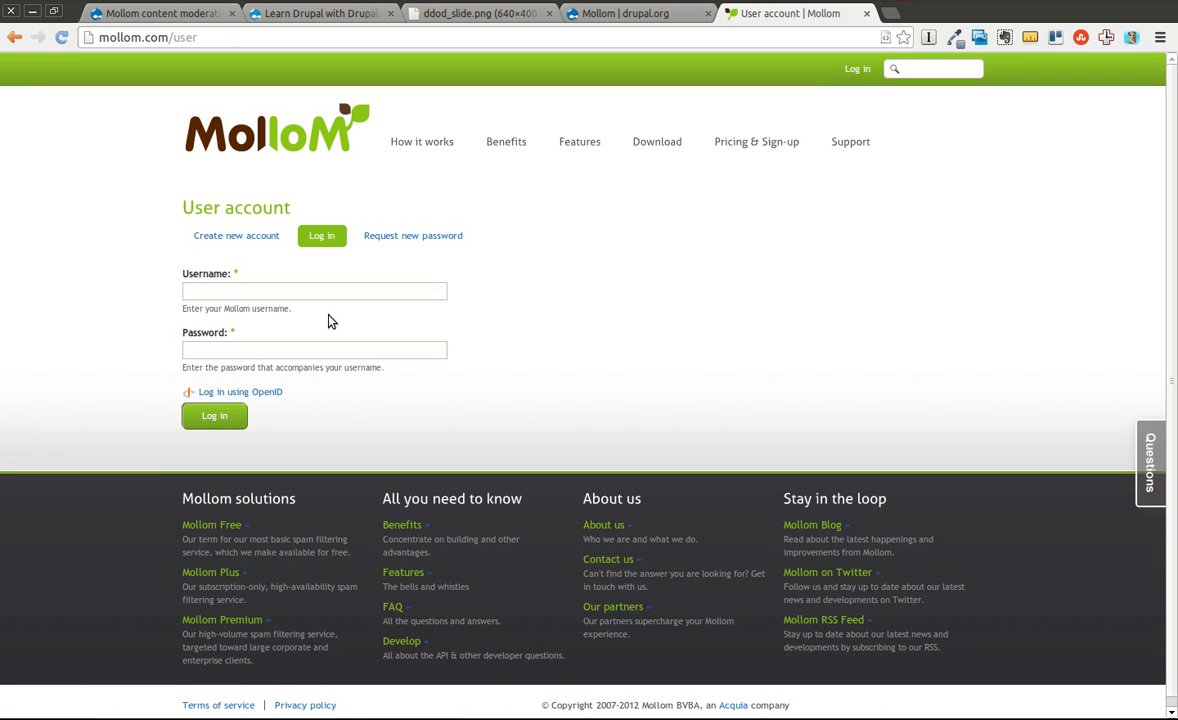
Log in with the account's username and password, retrying with a corrected username after the error
click(308, 291)
key(Tab)
text(•)
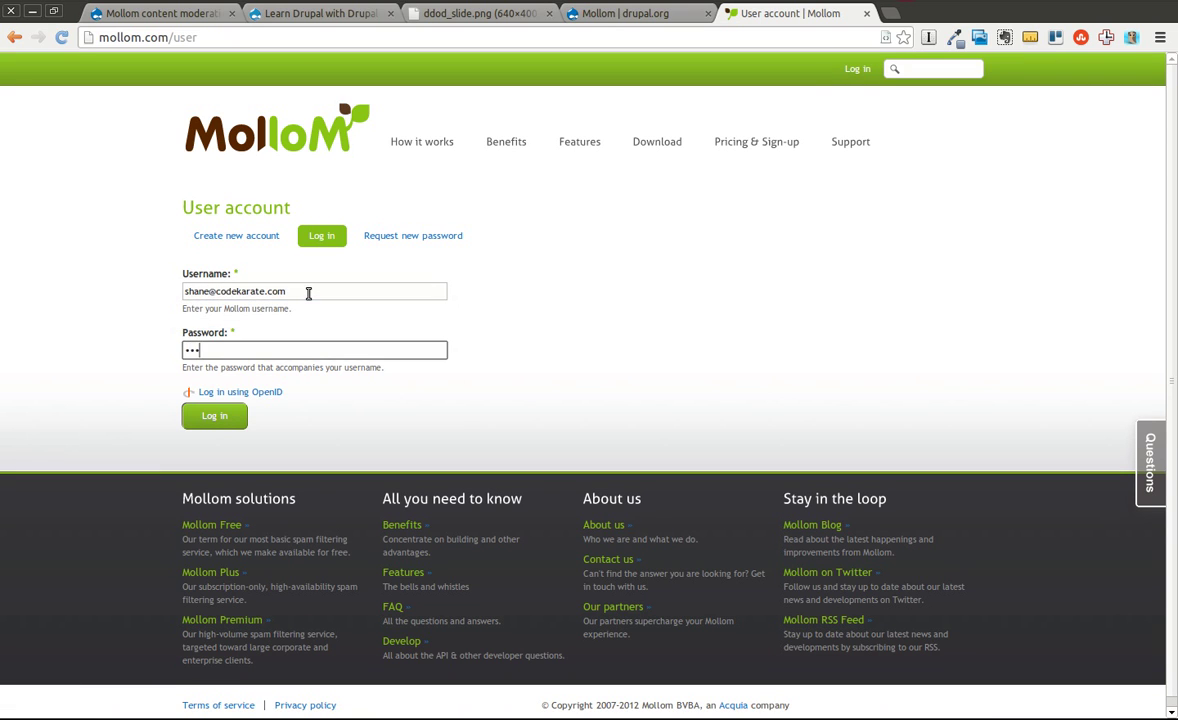
text(•••)
key(Return)
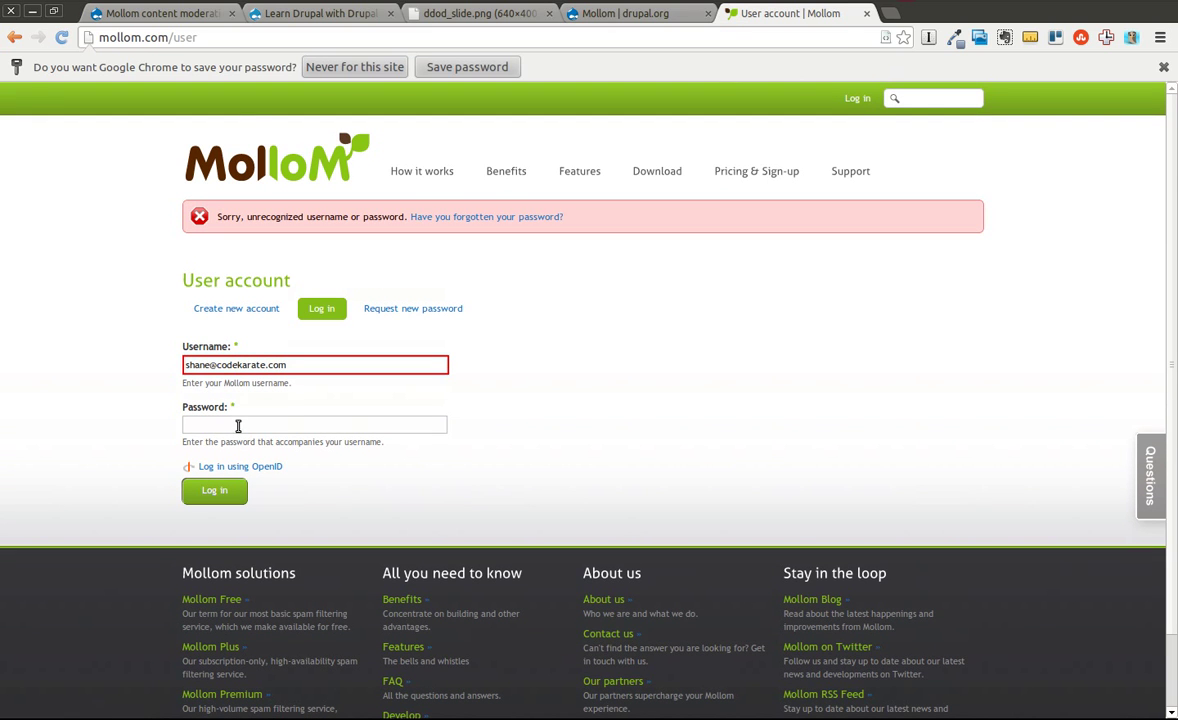
click(239, 429)
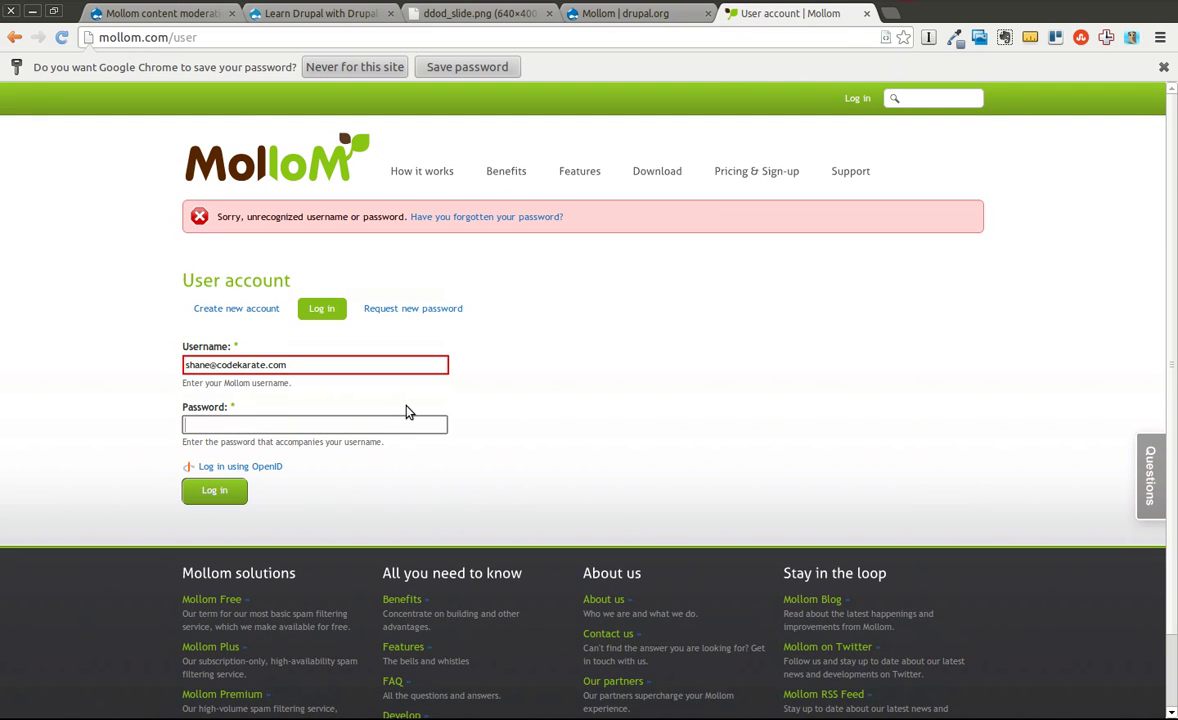
text(•••••••)
key(Return)
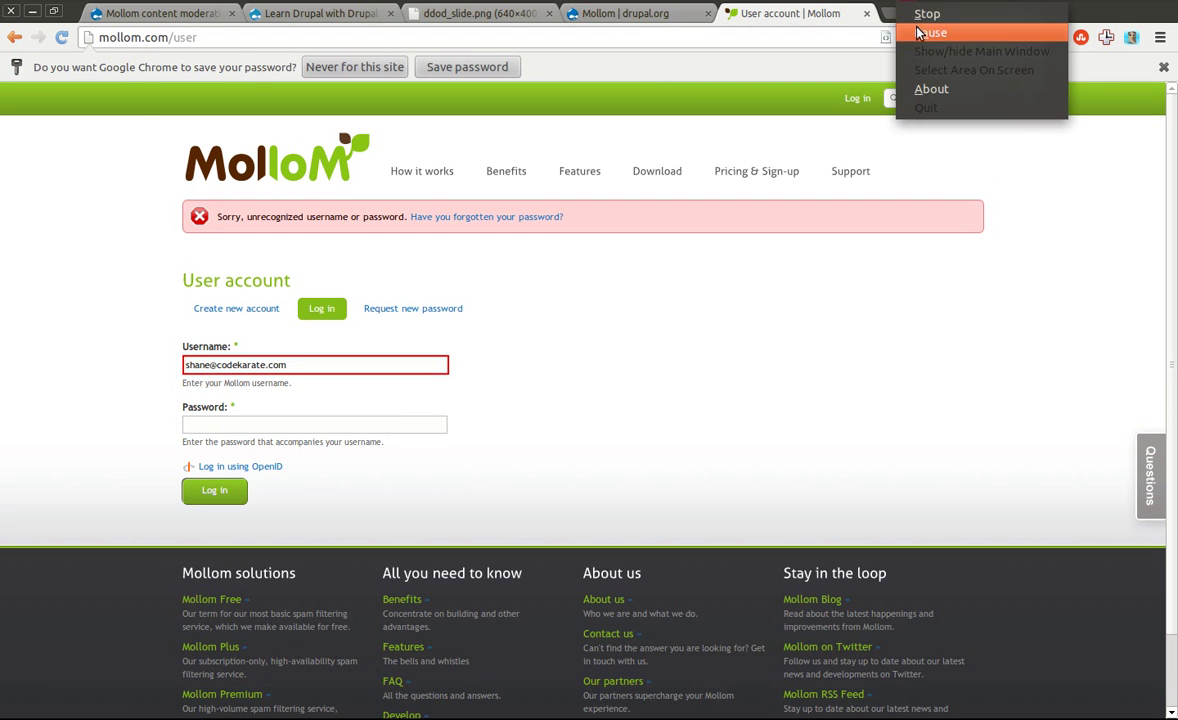
triple_click(362, 362)
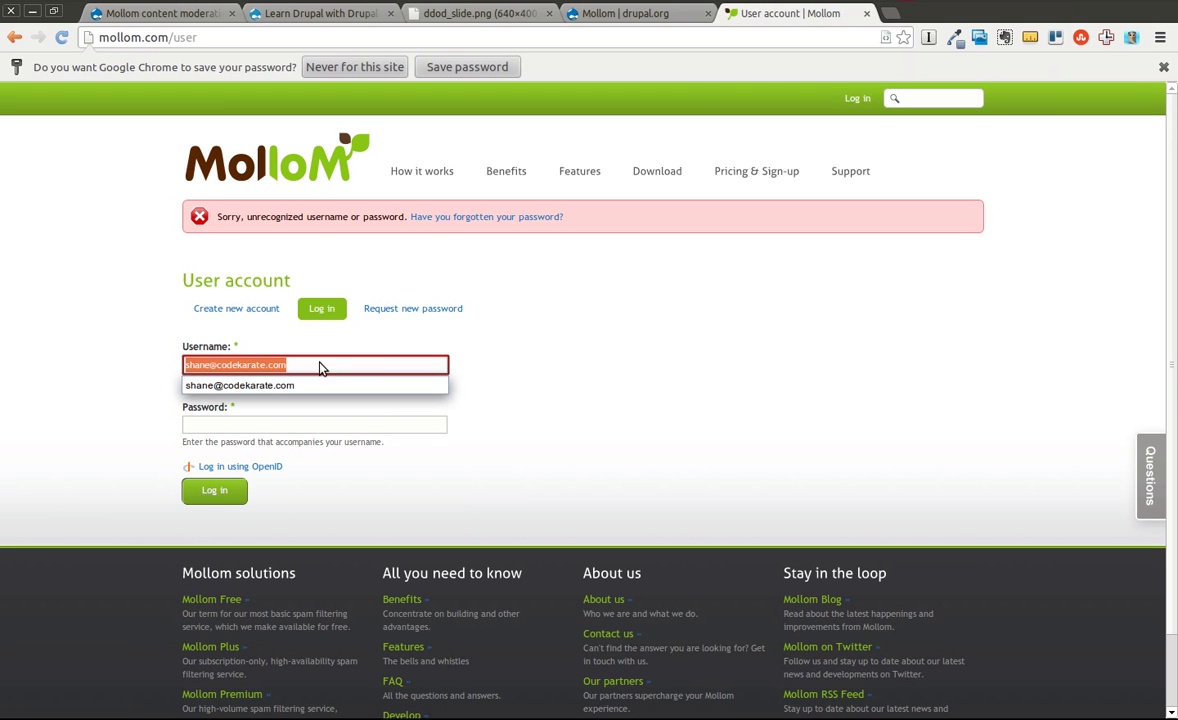
text(codekarate)
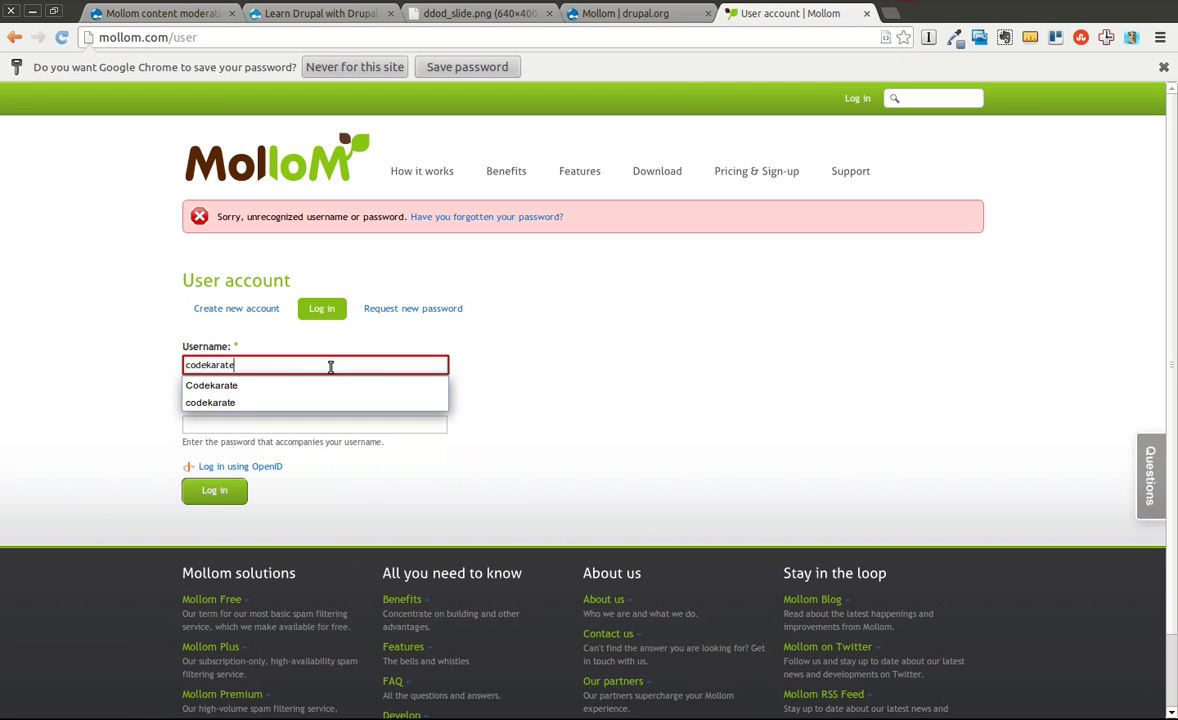
key(Tab)
key(Return)
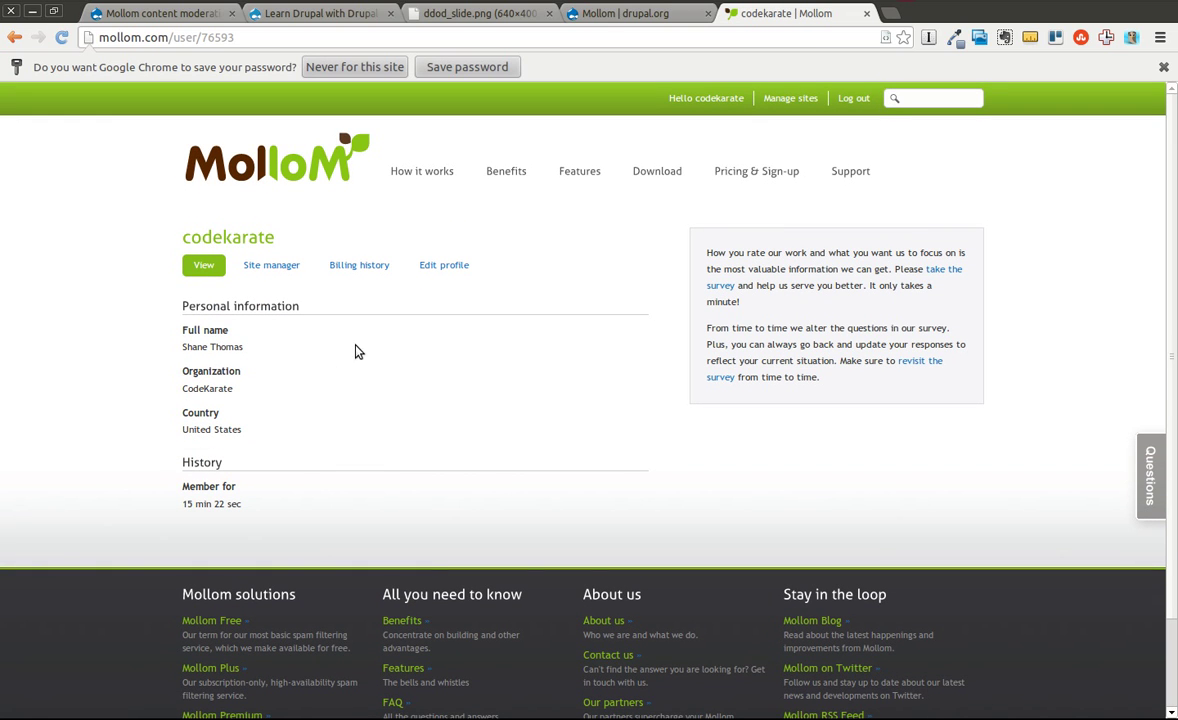
Delete the existing test3.codekarate.com subscription in Site manager and start adding a new site
click(278, 268)
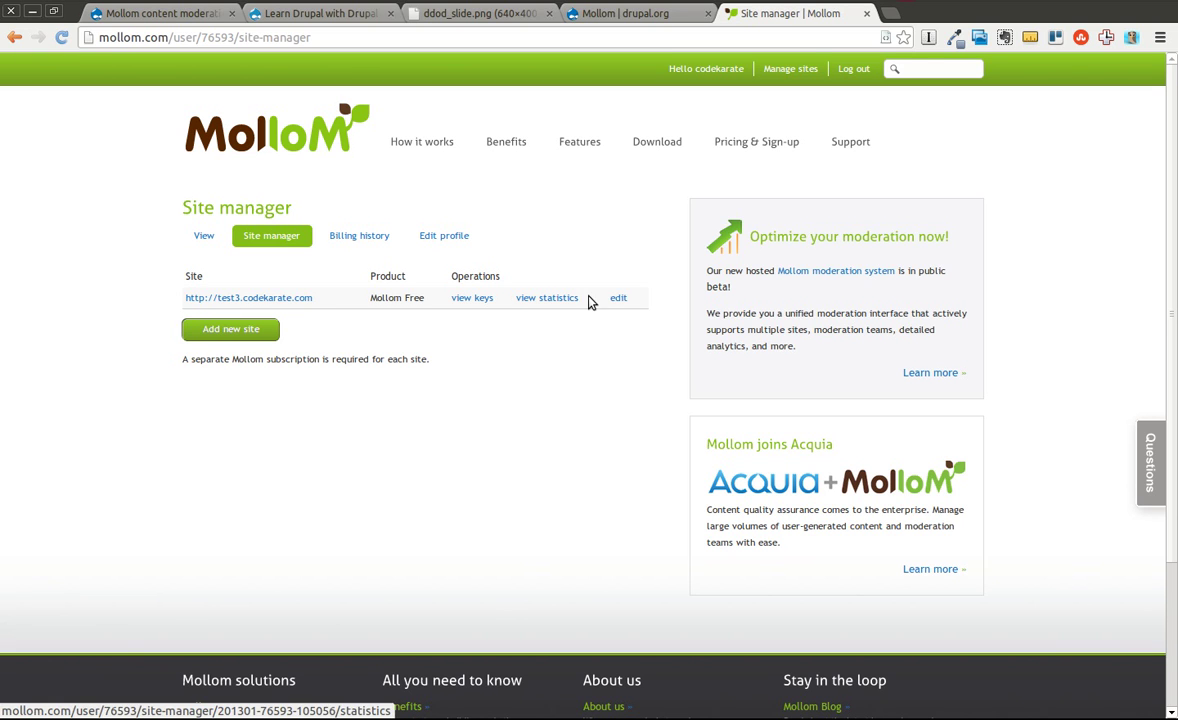
click(616, 299)
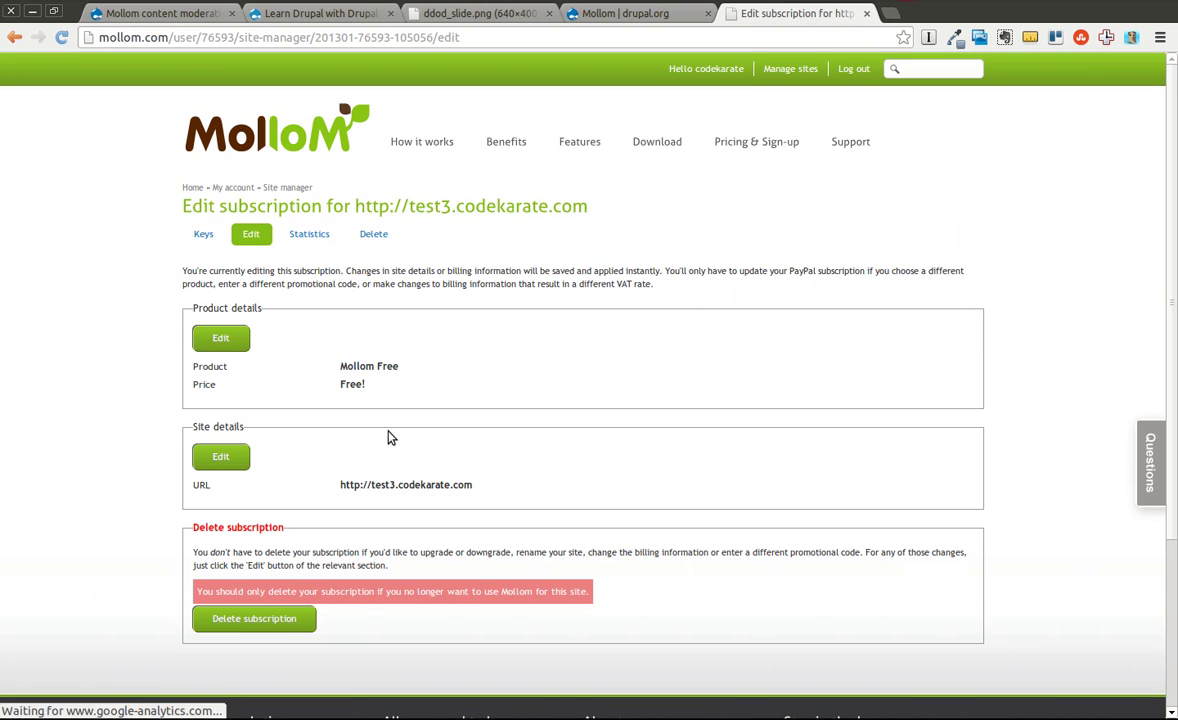
click(220, 622)
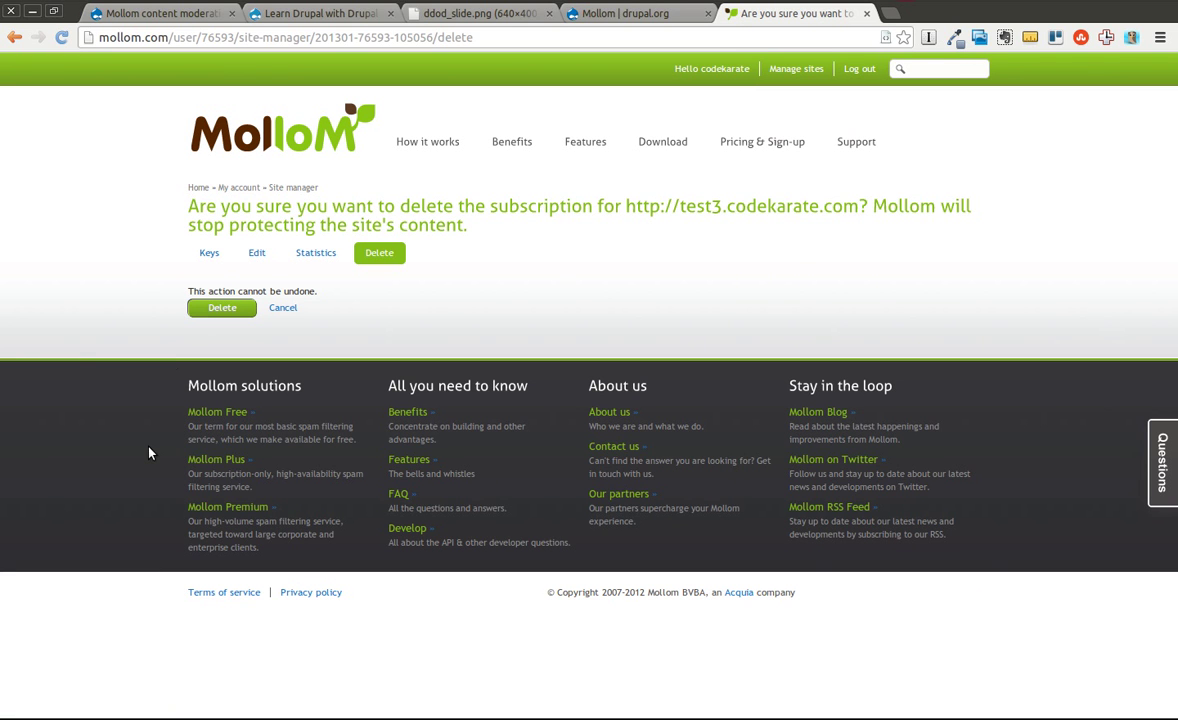
click(193, 306)
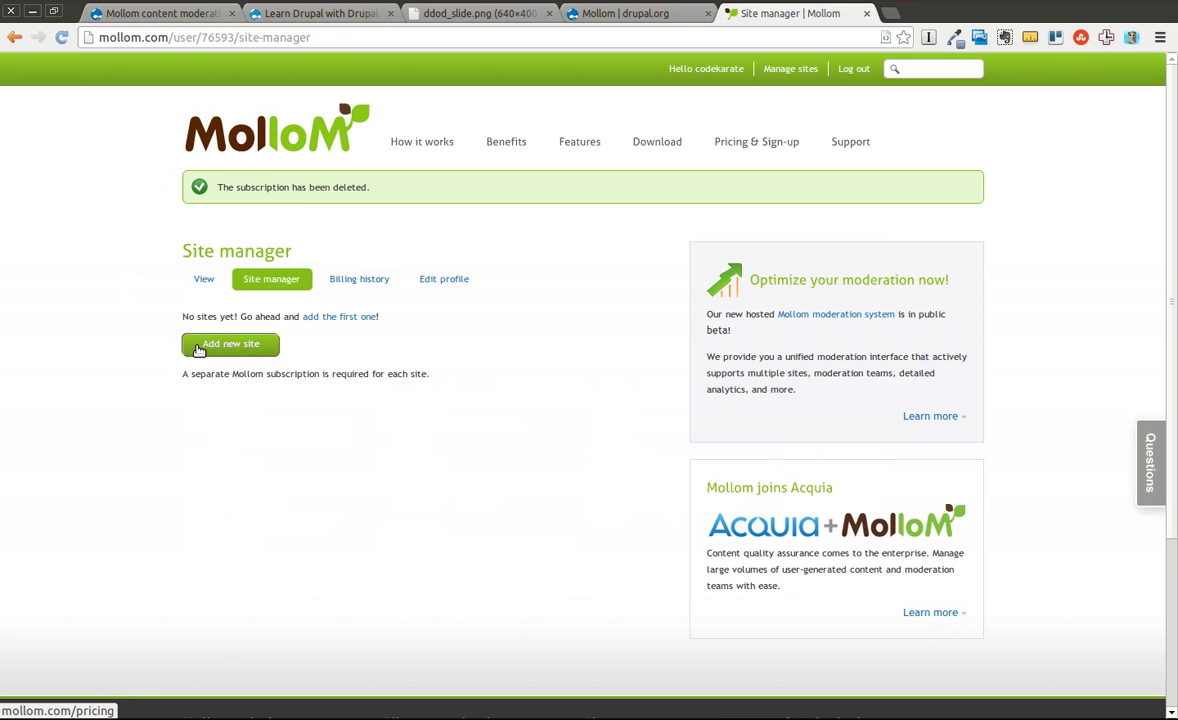
click(215, 344)
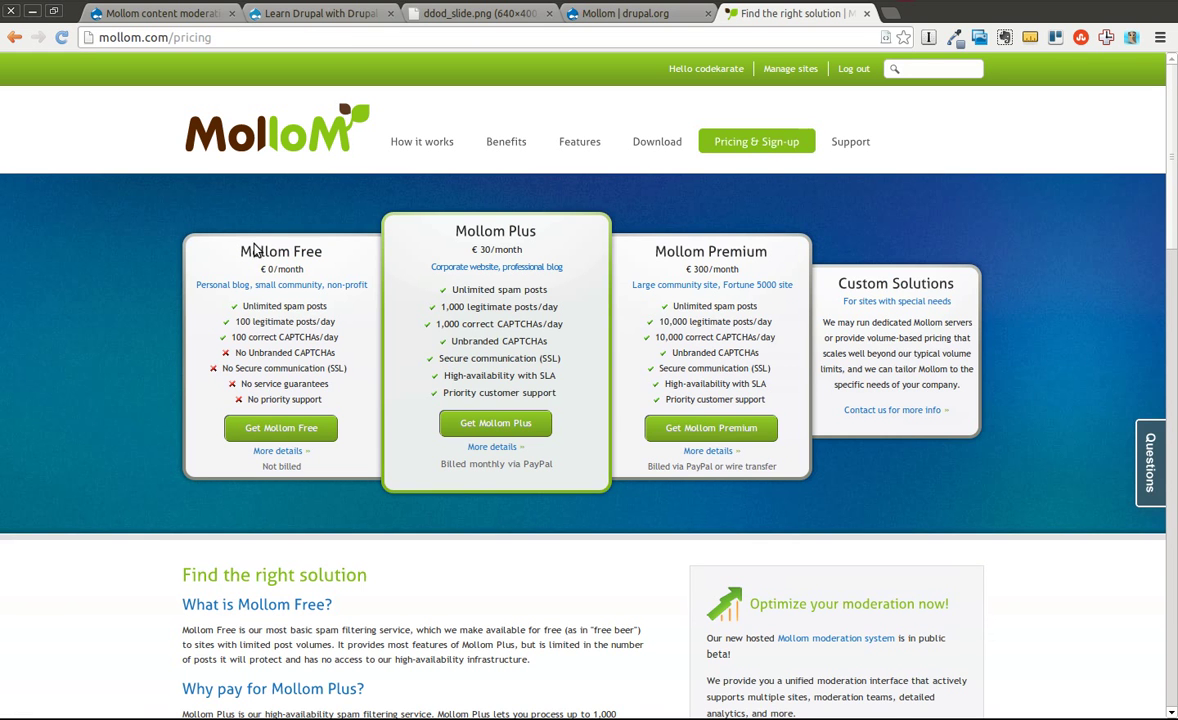
Subscribe test3.codekarate.com to Mollom Free as a personal English Drupal site and complete it
click(267, 429)
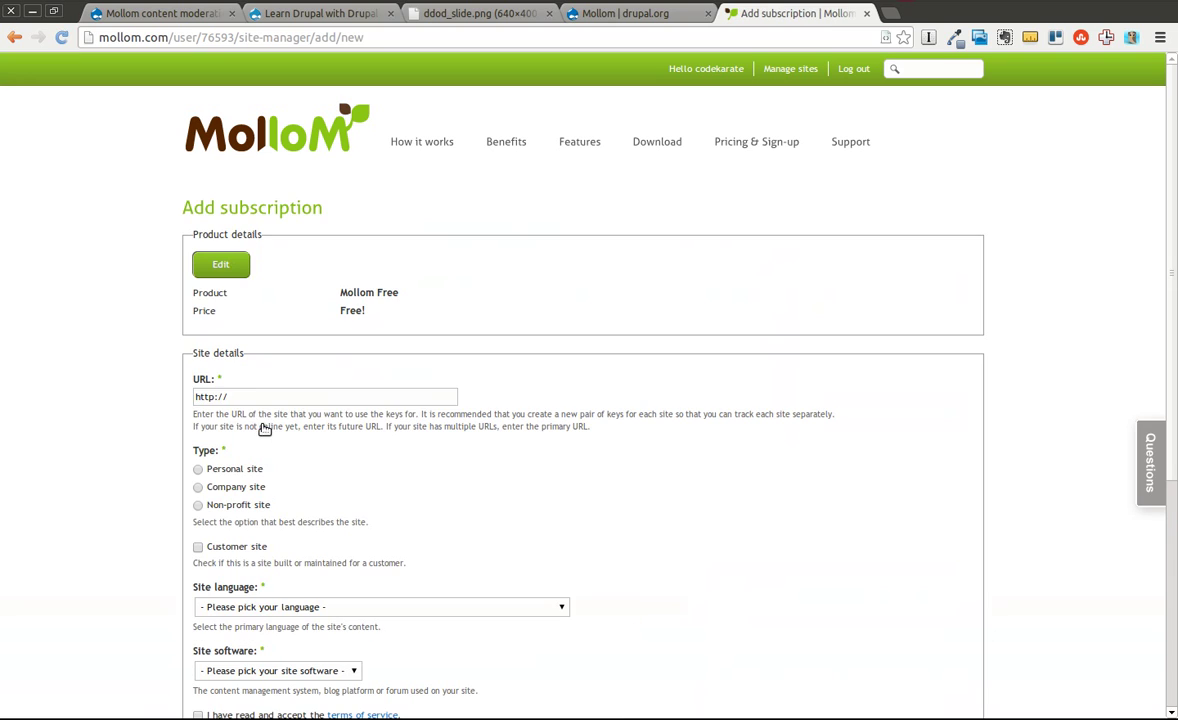
click(248, 395)
text(test3.codekarate.com)
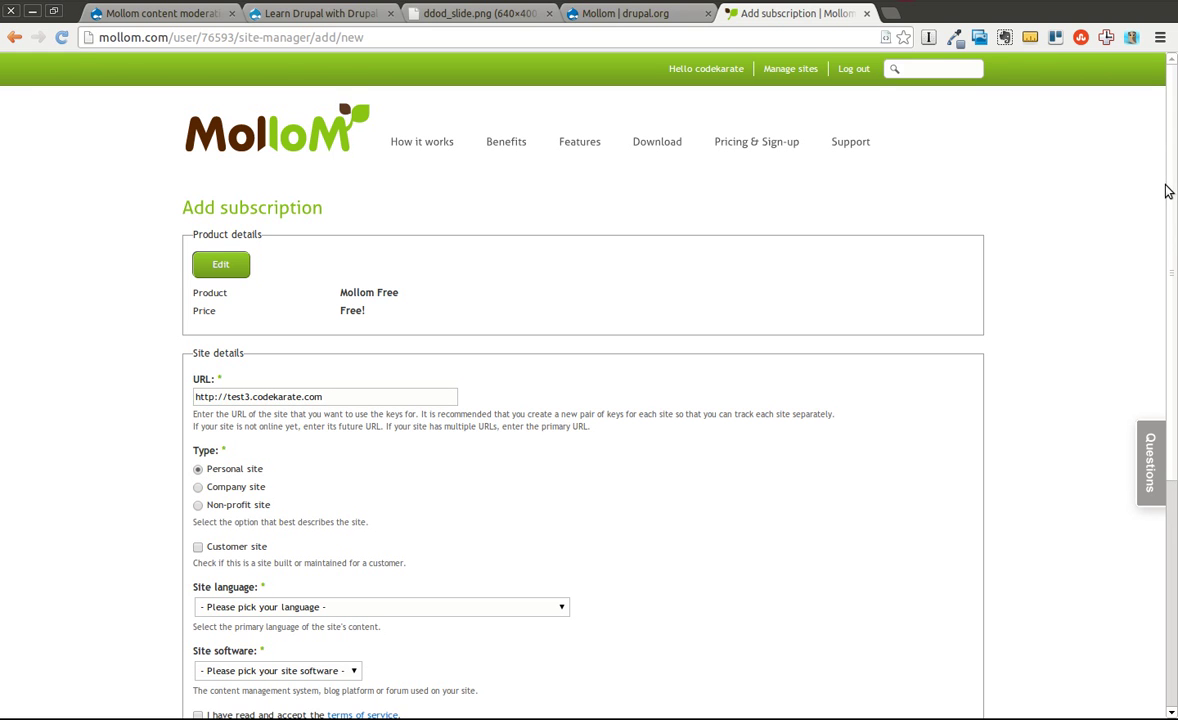
drag(1169, 189, 1170, 335)
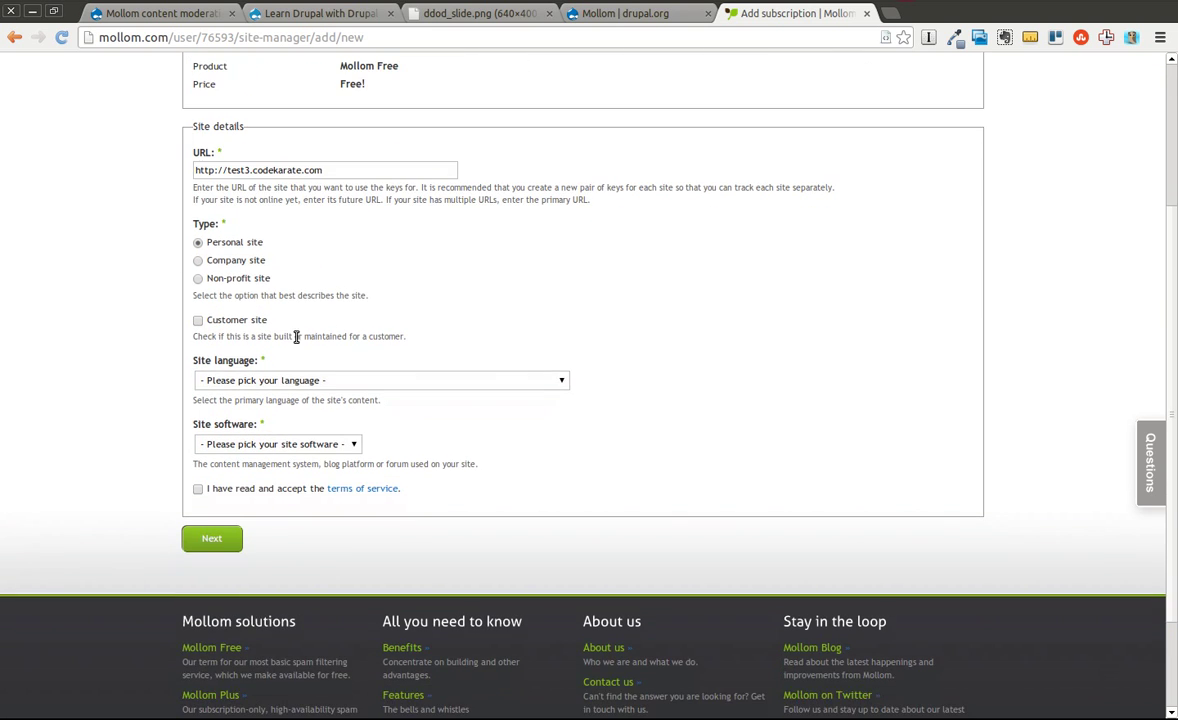
click(240, 381)
text(english)
click(220, 679)
click(231, 448)
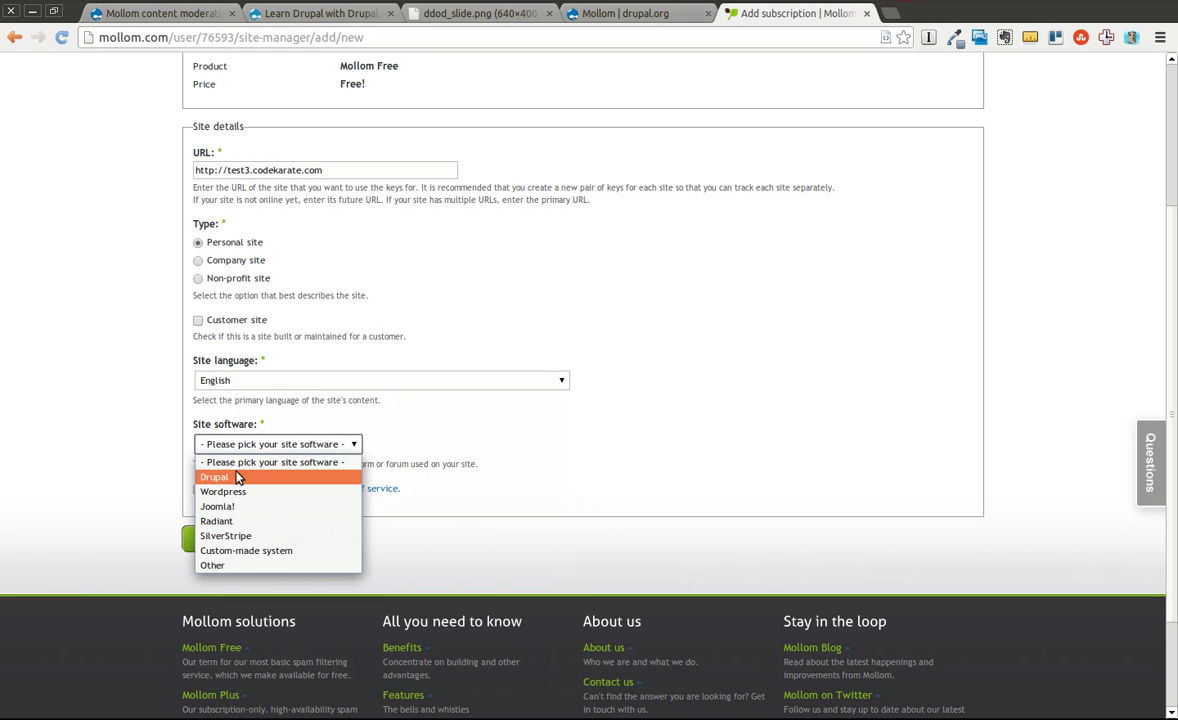
click(232, 477)
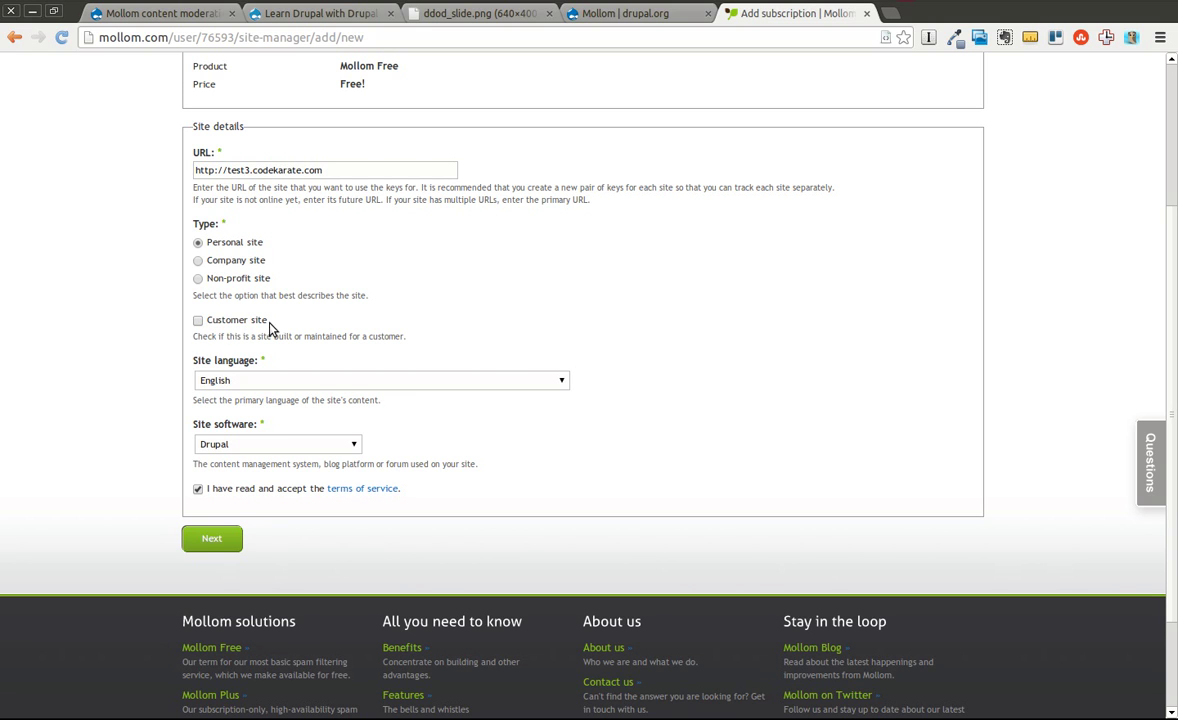
click(225, 546)
click(257, 404)
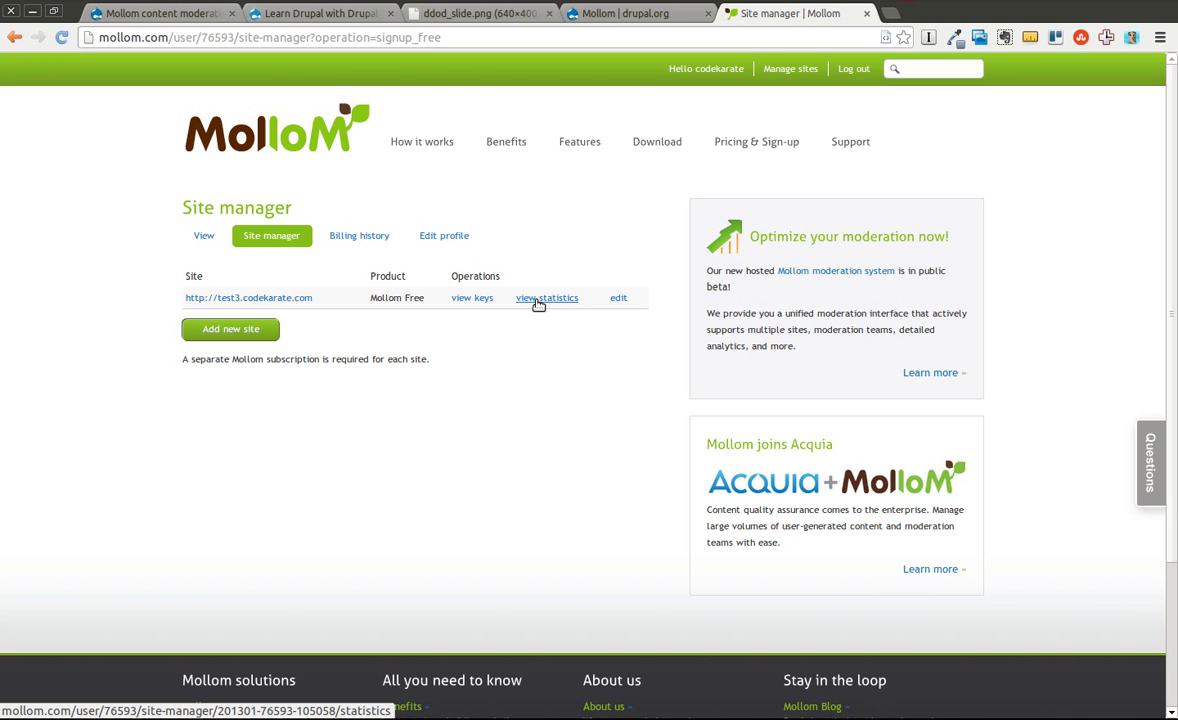
Copy the new site's public key from mollom.com into Drupal's Public key field
click(480, 300)
drag(348, 299, 188, 293)
key(ctrl+c)
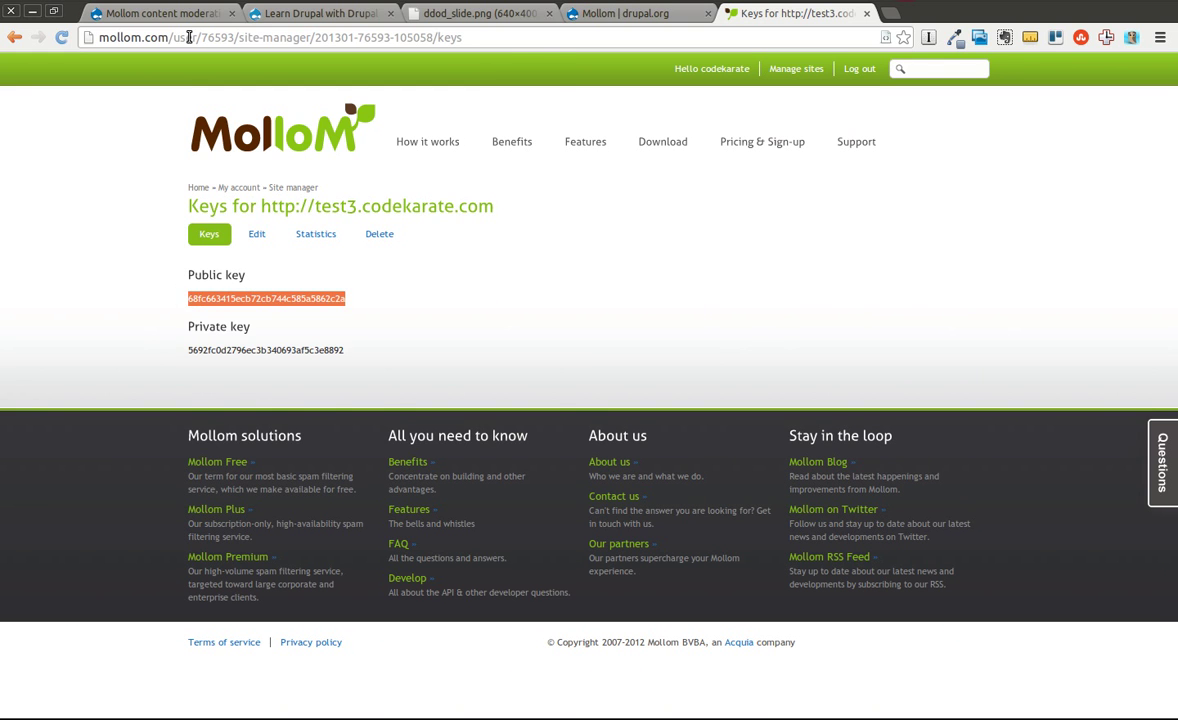
click(163, 5)
click(128, 10)
click(124, 18)
click(140, 285)
key(ctrl+v)
Copy the private key into Drupal's Private key field and save the configuration
click(795, 13)
drag(350, 352, 195, 343)
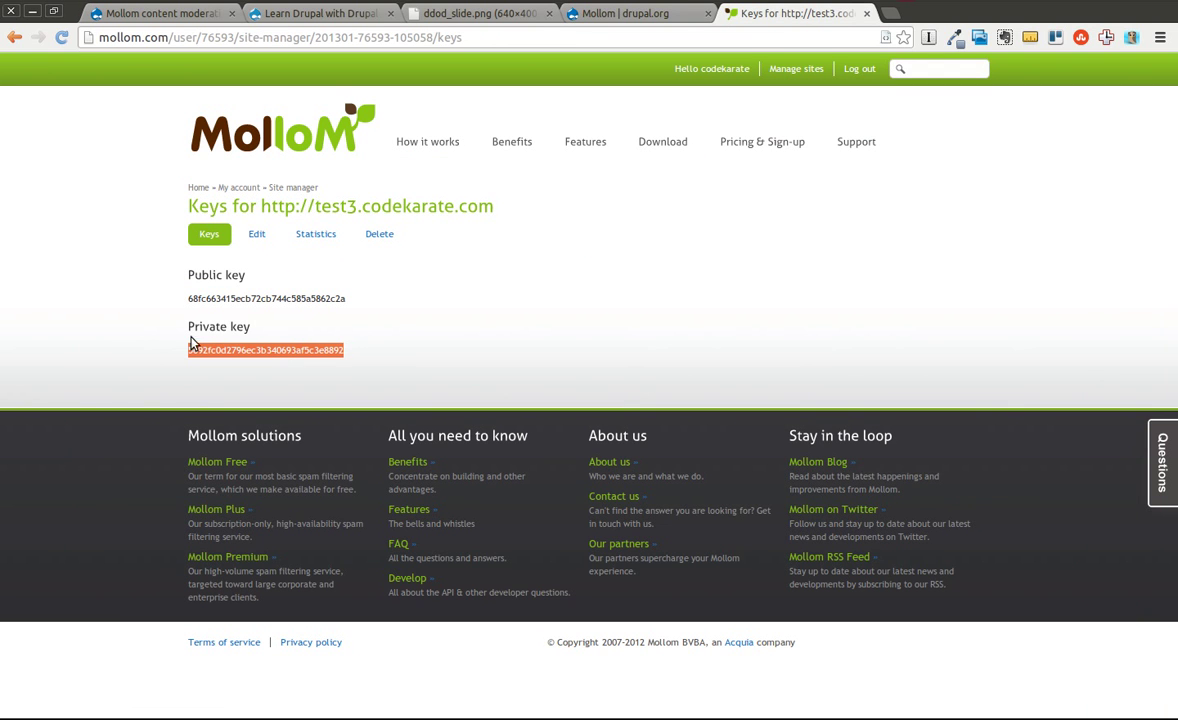
click(150, 14)
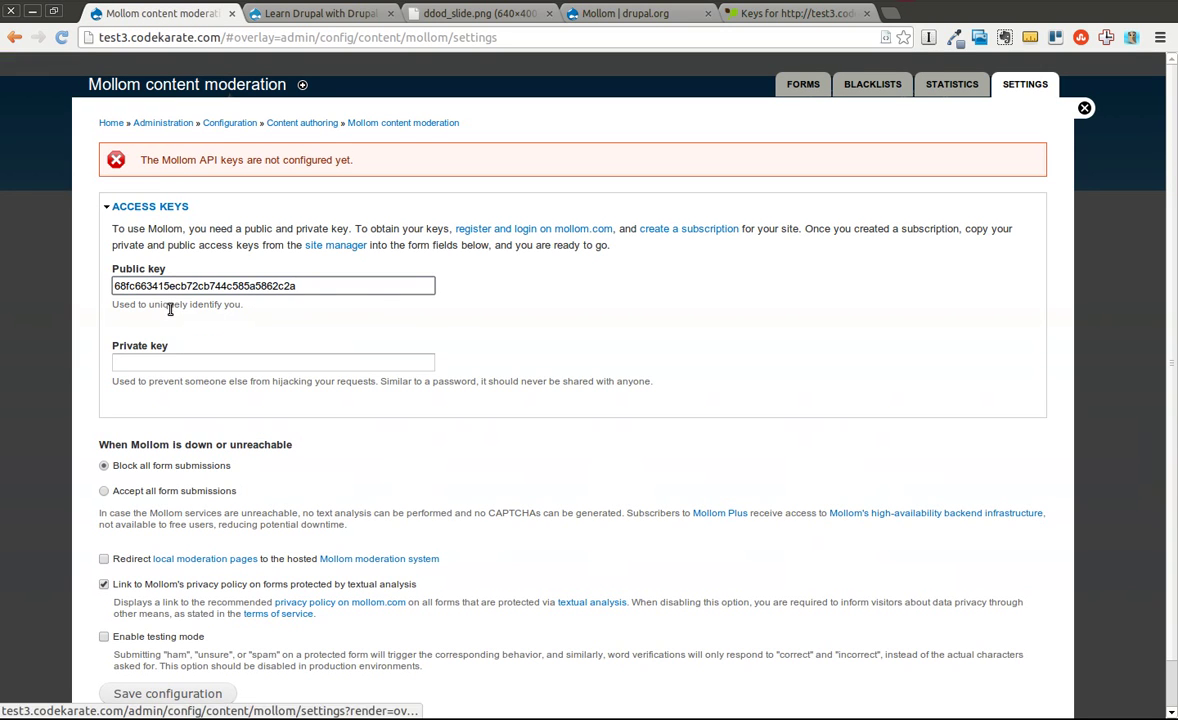
click(170, 362)
key(ctrl+v)
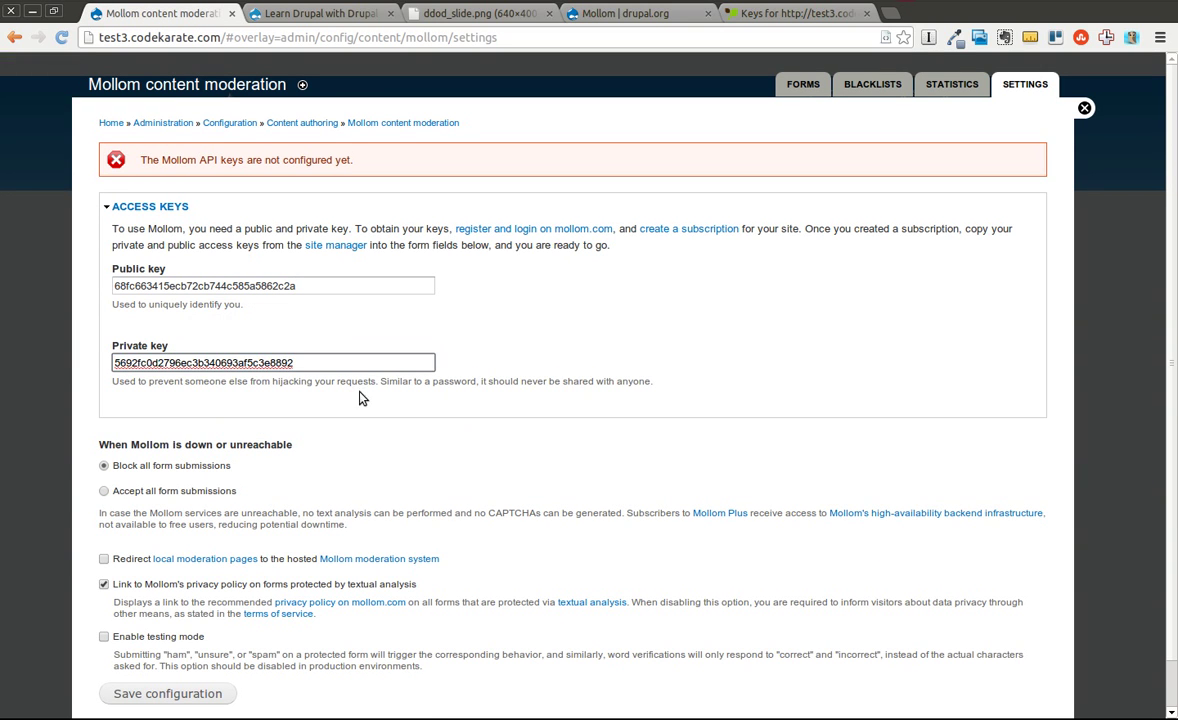
click(357, 374)
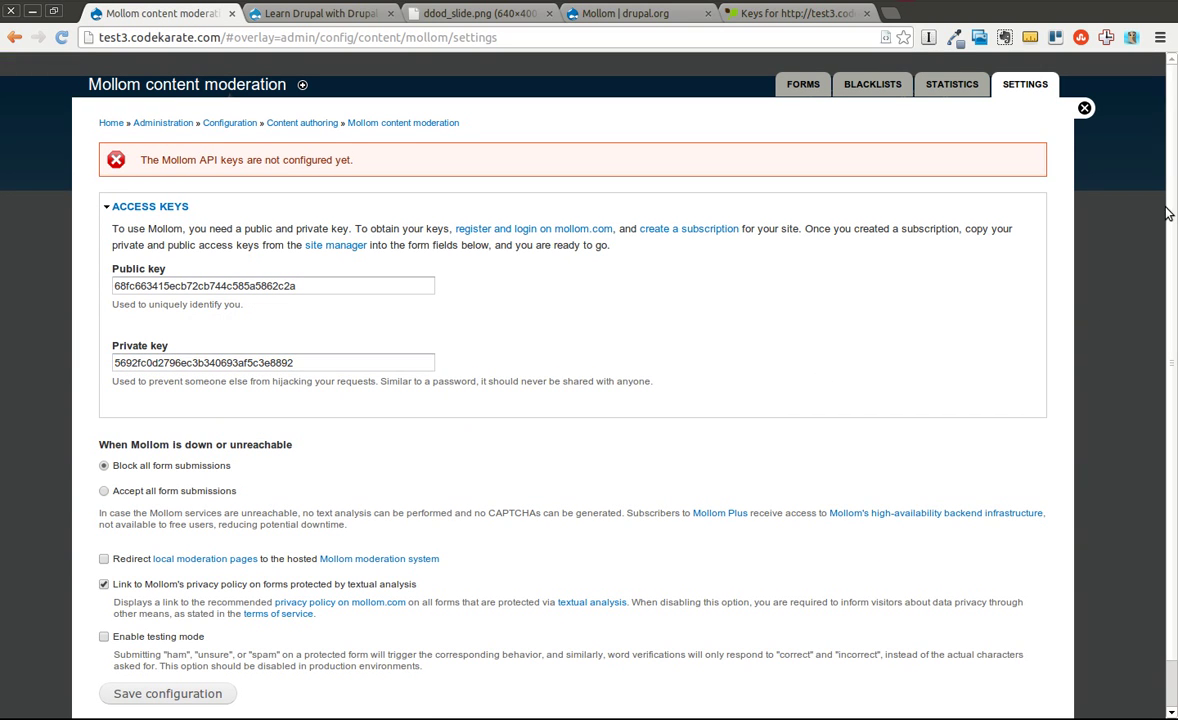
scroll(1060, 300, down, 1)
click(147, 645)
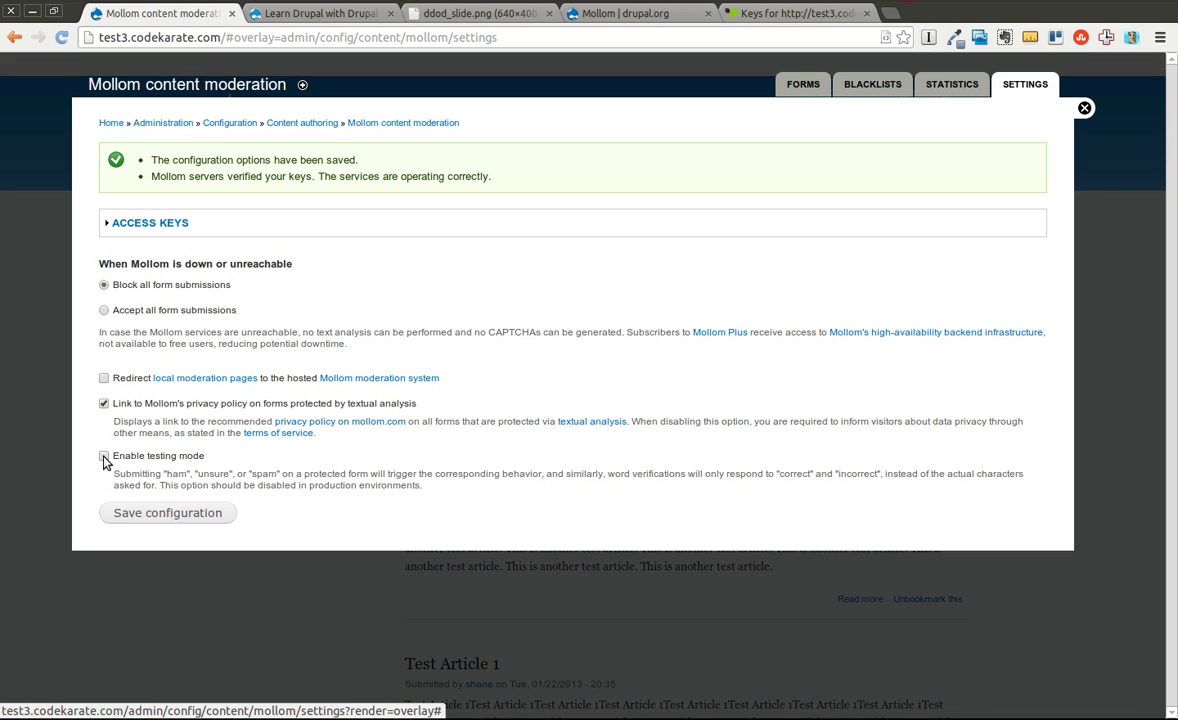
Tick Enable testing mode and save the Mollom settings
click(104, 457)
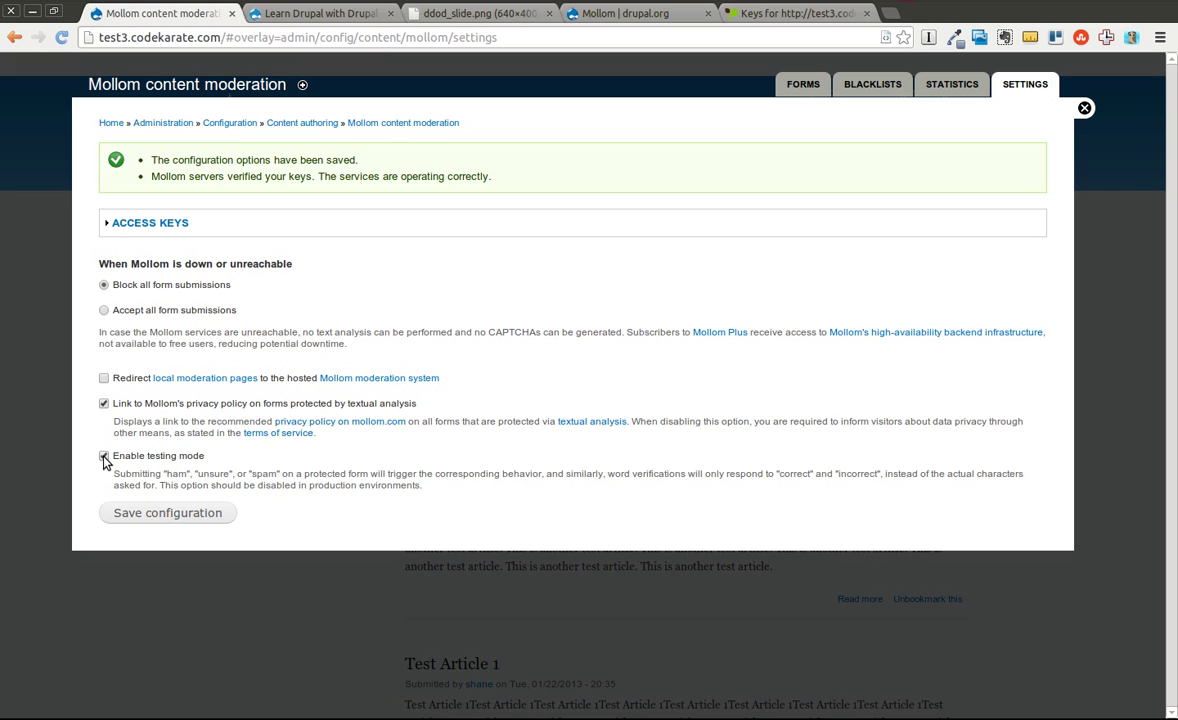
click(138, 514)
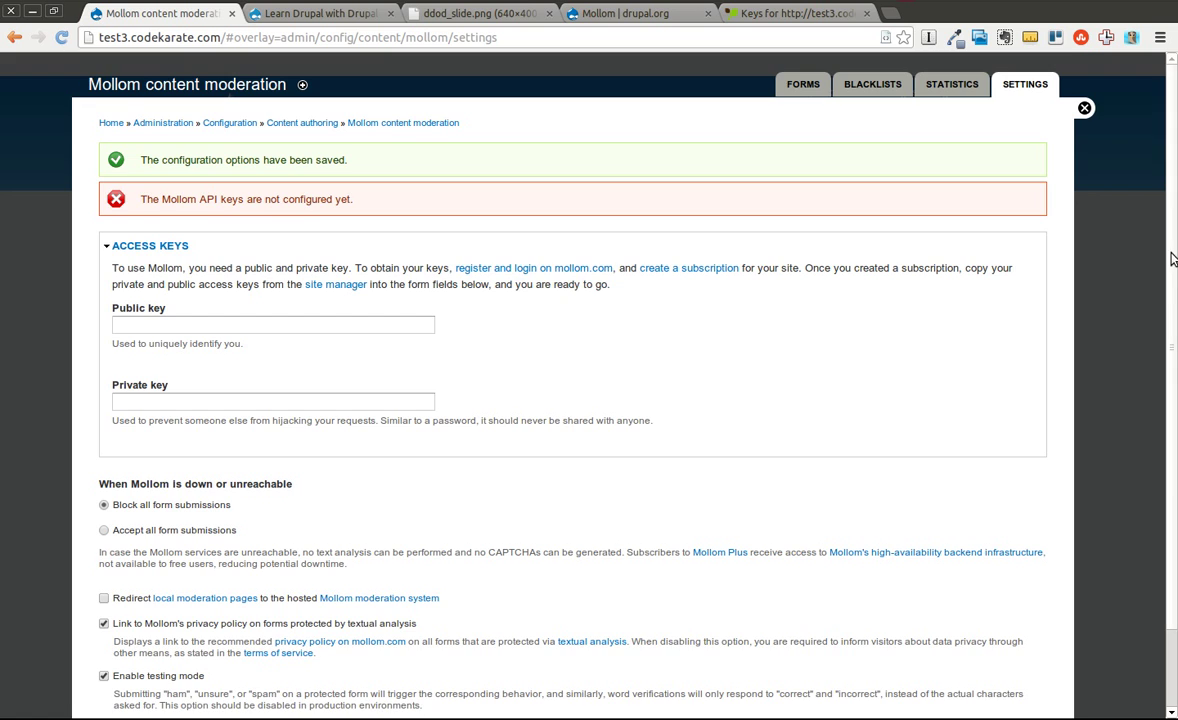
Untick testing mode and paste the public key from mollom.com back into Drupal
scroll(233, 548, down, 2)
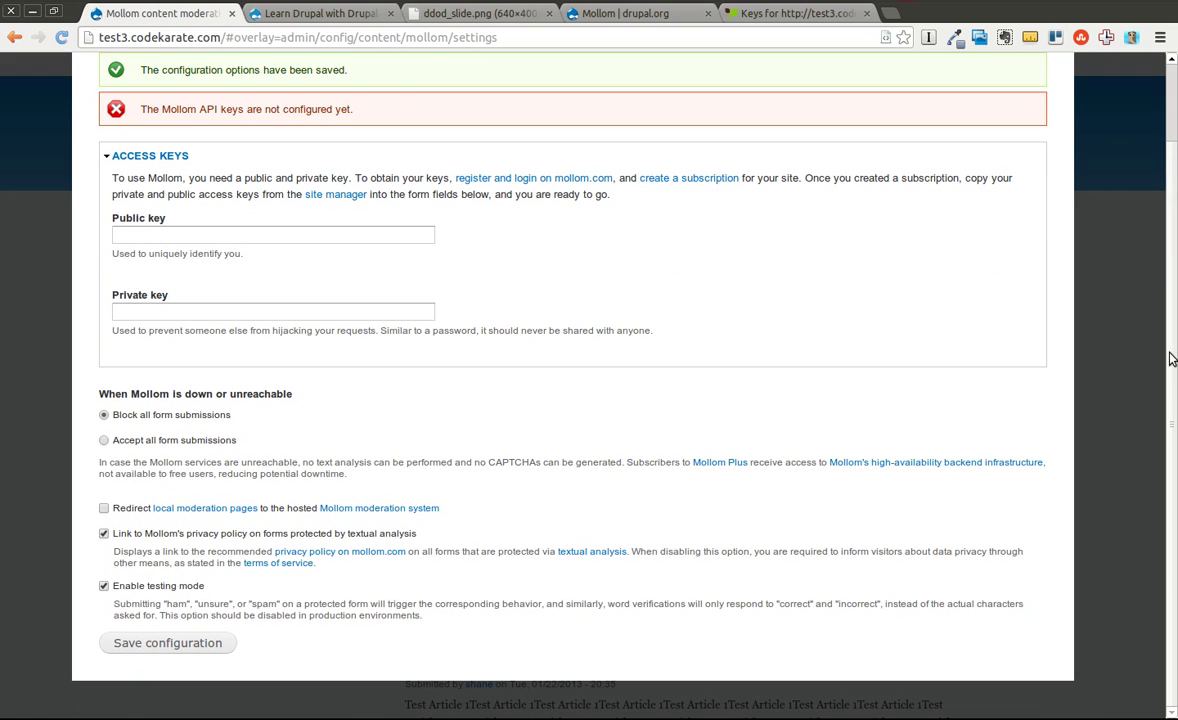
click(104, 587)
click(770, 13)
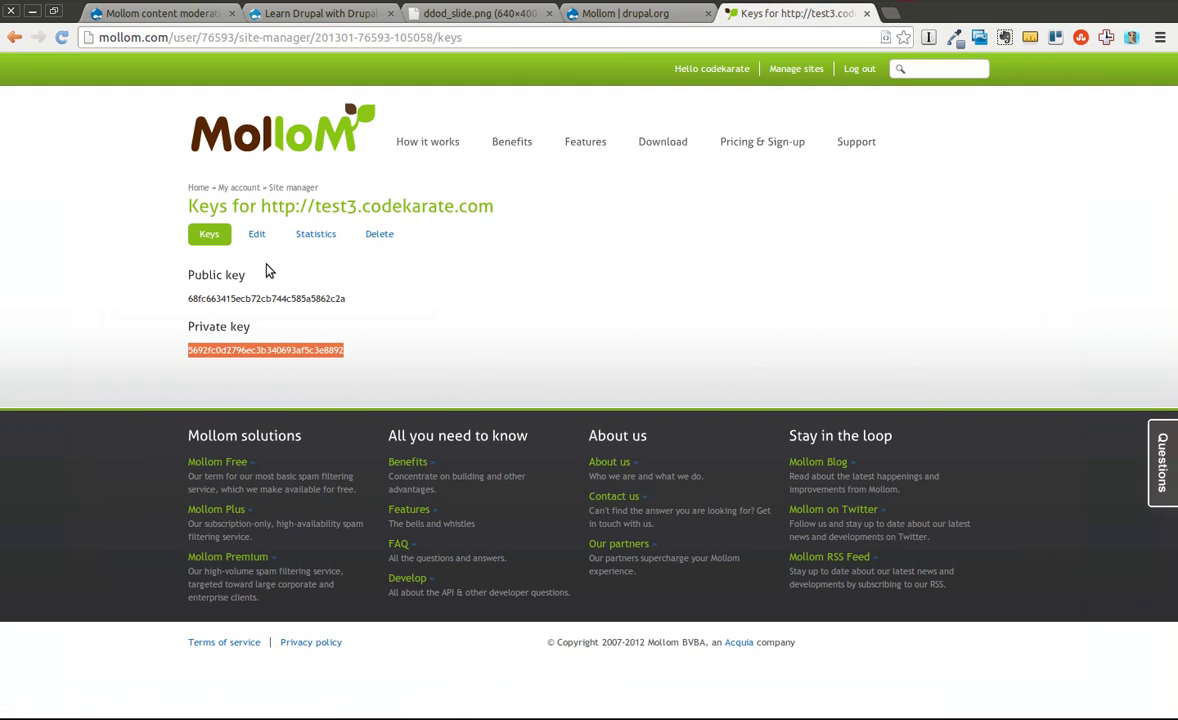
drag(346, 298, 191, 290)
key(ctrl+c)
click(185, 14)
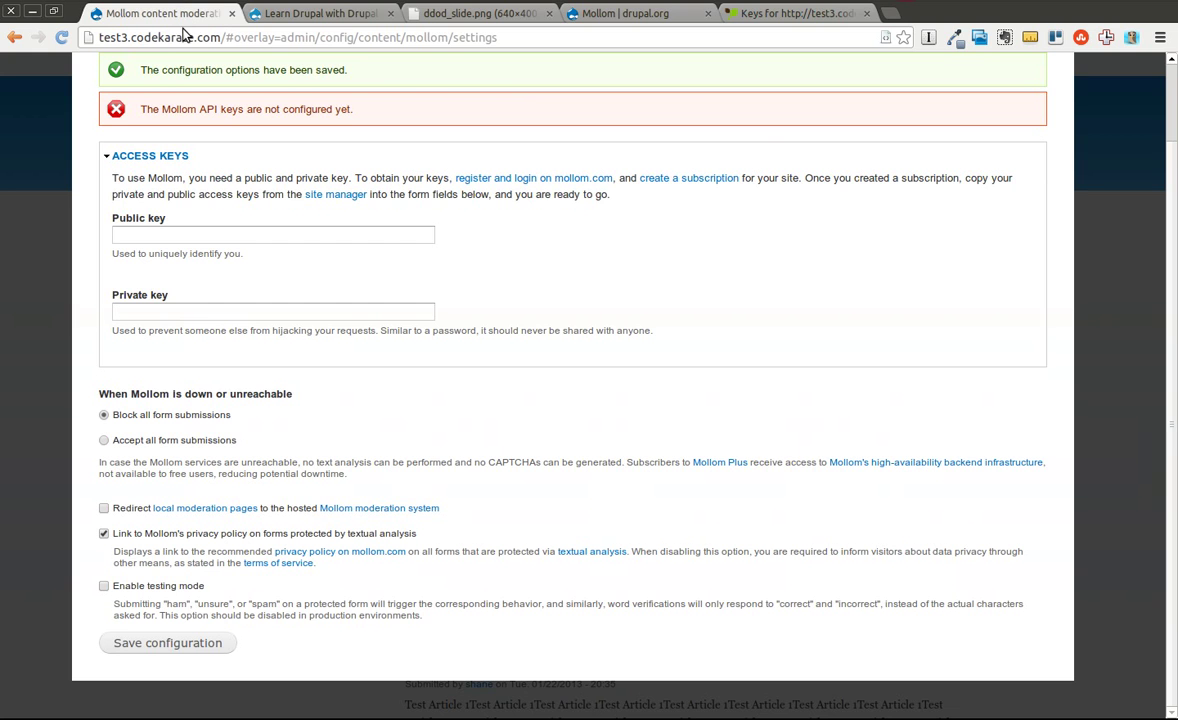
click(187, 241)
key(ctrl+v)
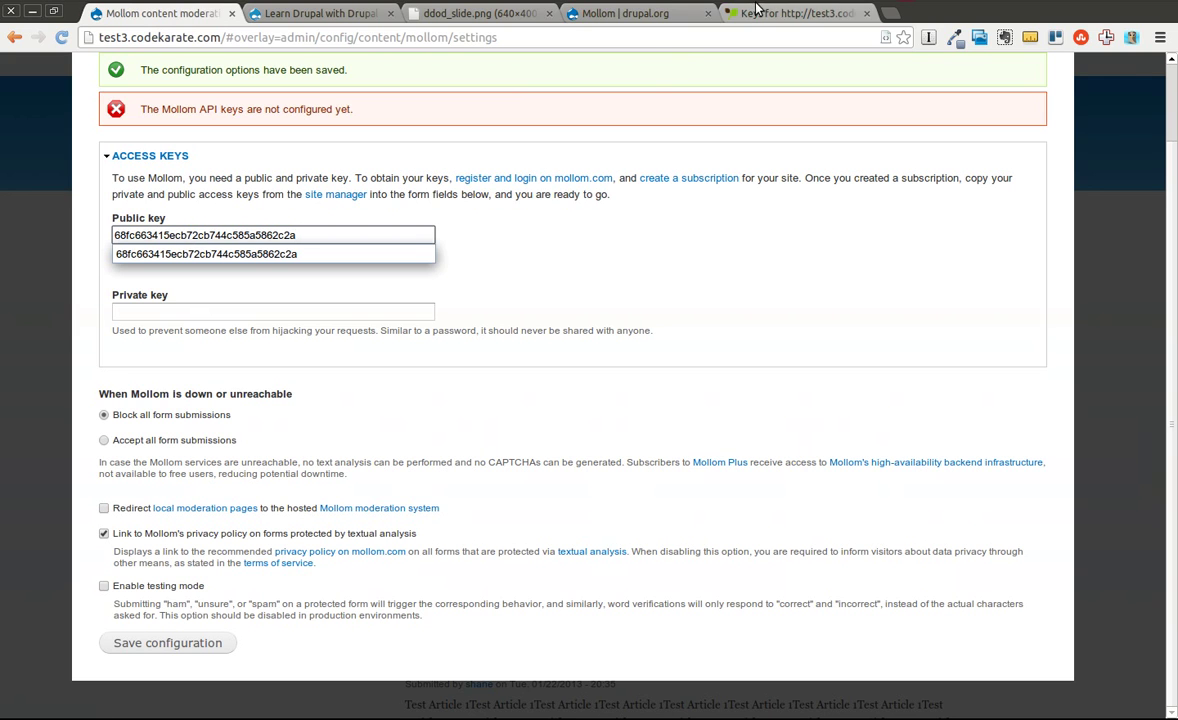
click(390, 311)
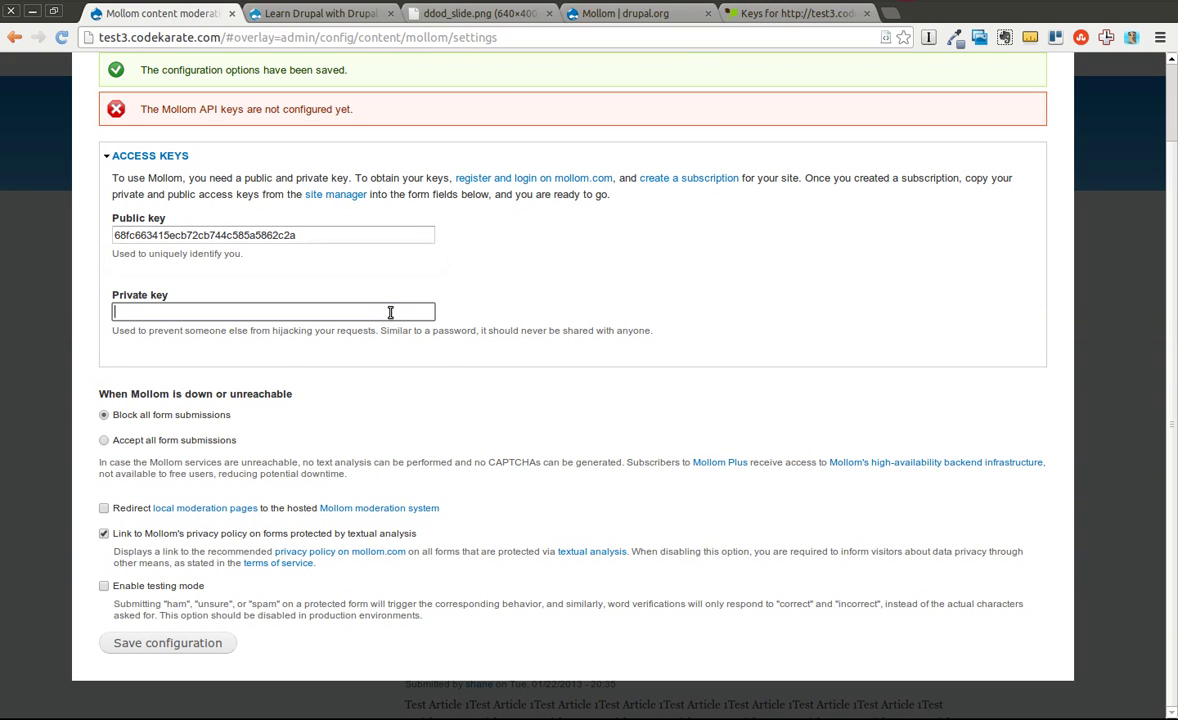
click(389, 312)
click(487, 291)
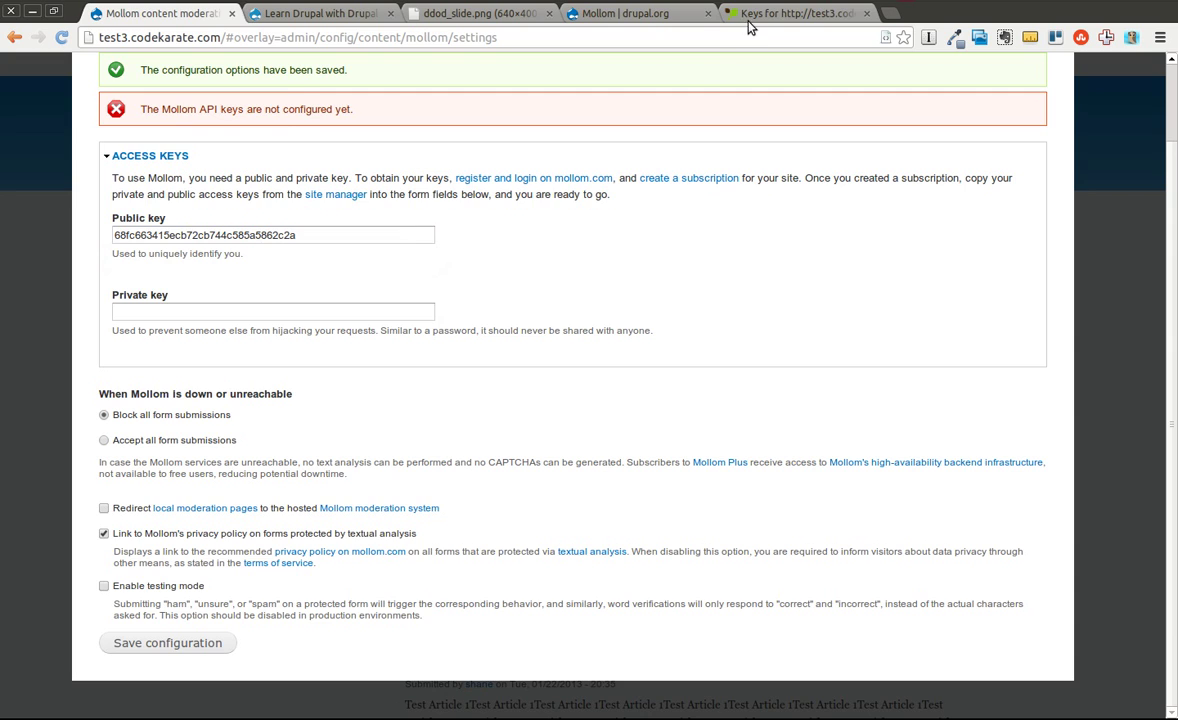
Paste the private key back into Drupal and save the configuration
click(775, 13)
drag(344, 350, 188, 351)
key(ctrl+c)
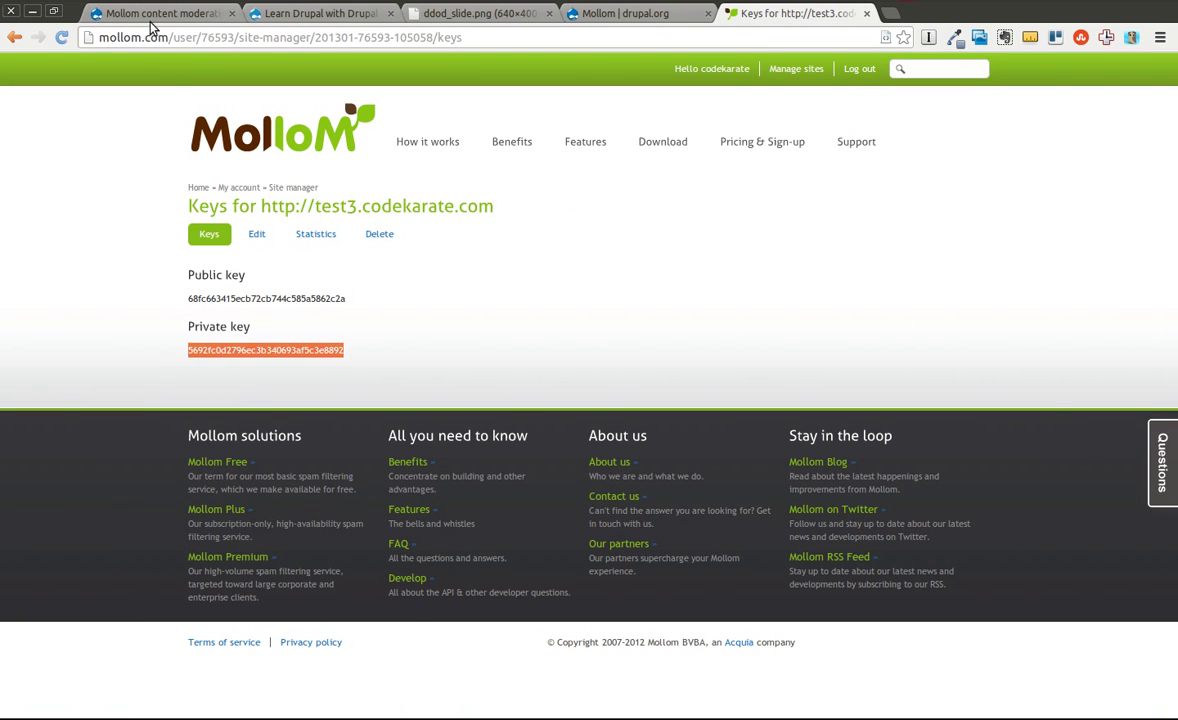
click(150, 16)
click(177, 315)
key(ctrl+v)
click(221, 329)
click(160, 643)
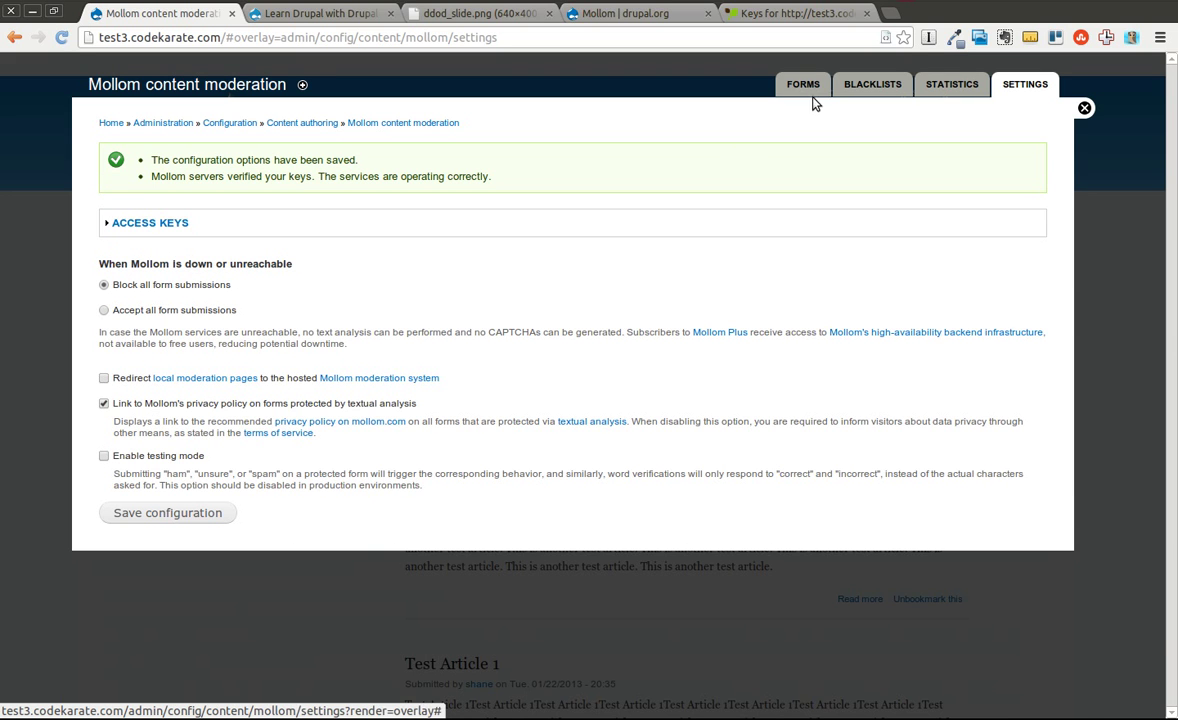
Add a new Mollom-protected form, choosing the Article comment form
click(803, 88)
click(148, 185)
click(145, 169)
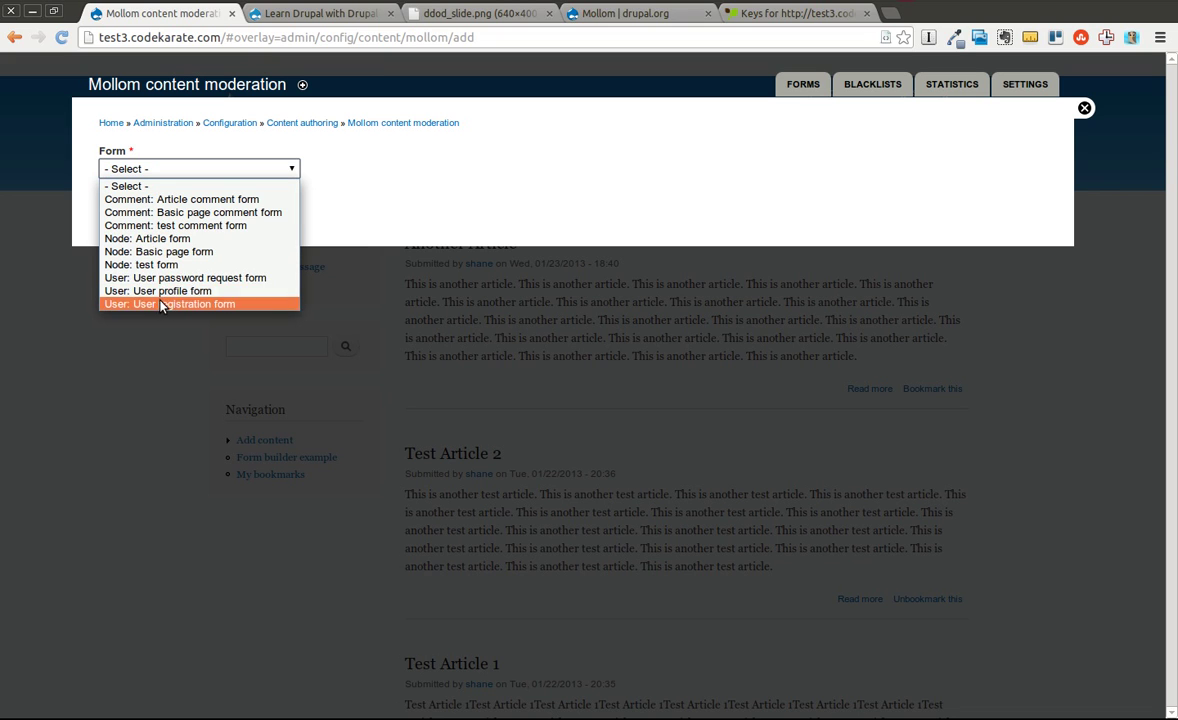
click(210, 199)
click(145, 209)
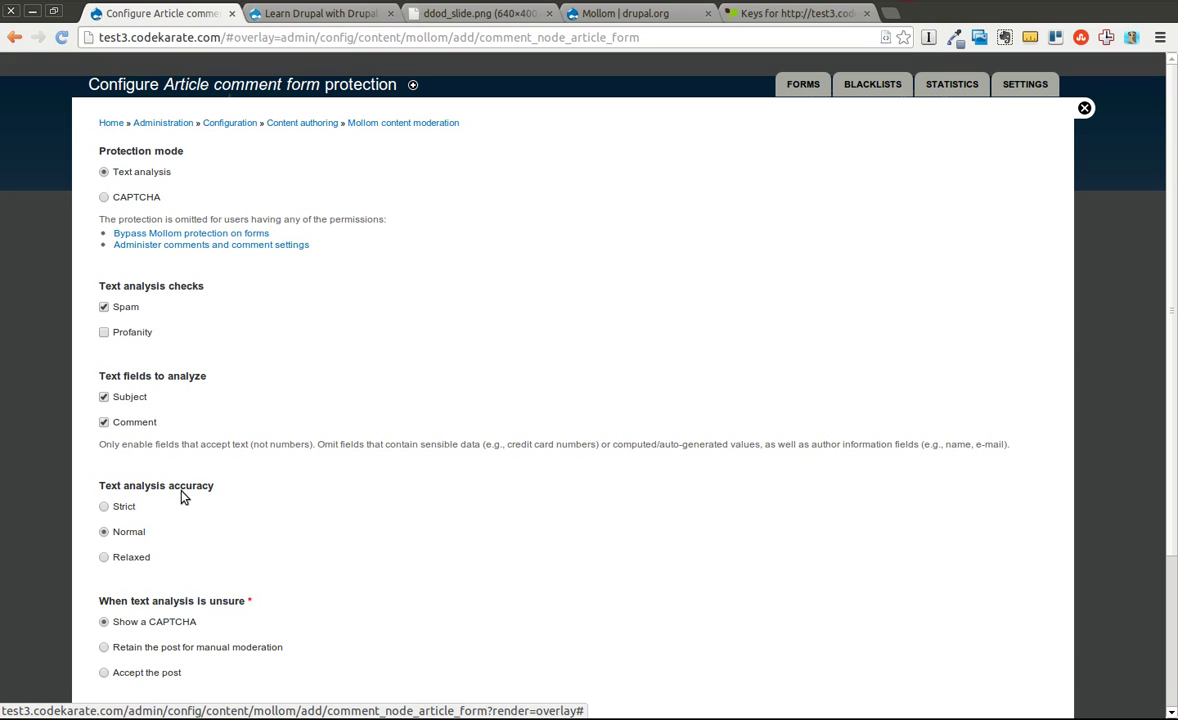
Set text analysis to Strict accuracy, keep discarding spam posts, and save the protection
click(105, 508)
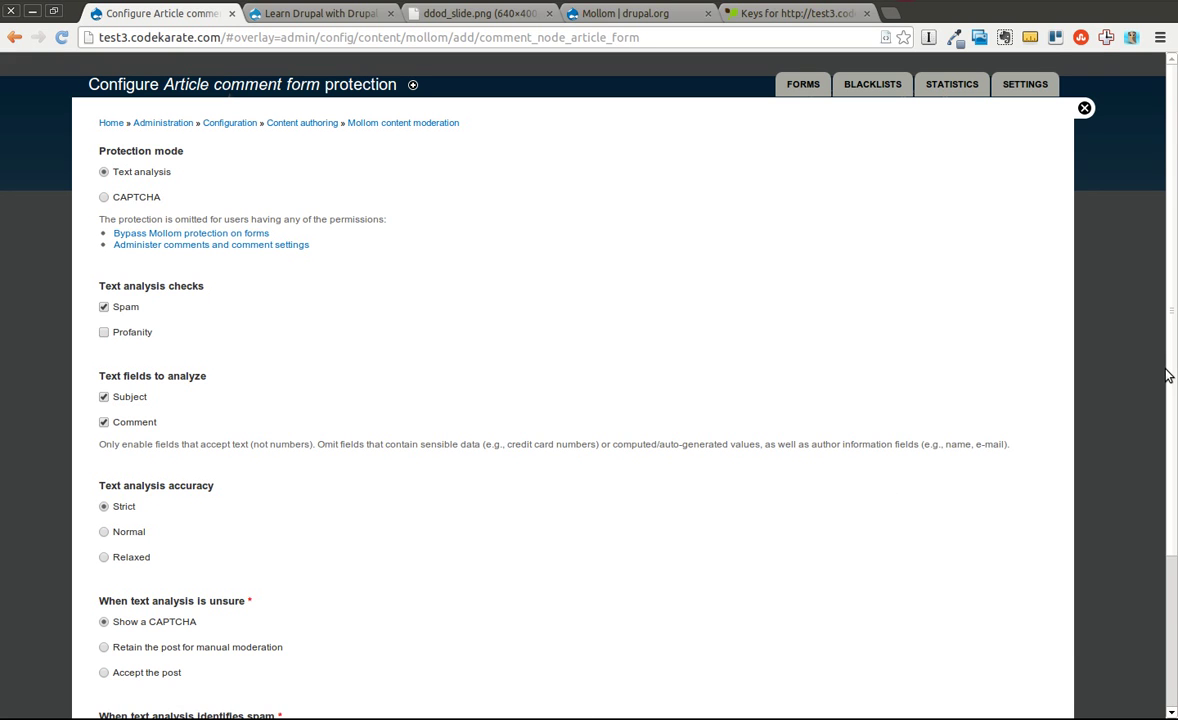
scroll(1166, 420, down, 4)
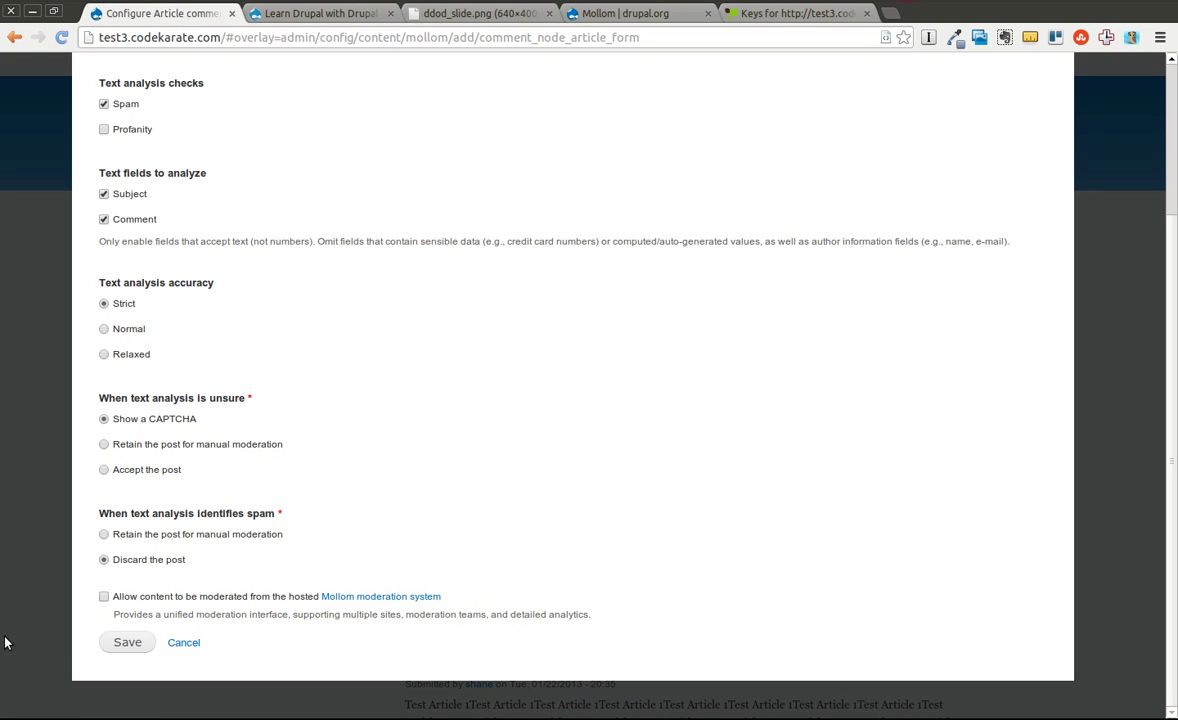
click(124, 643)
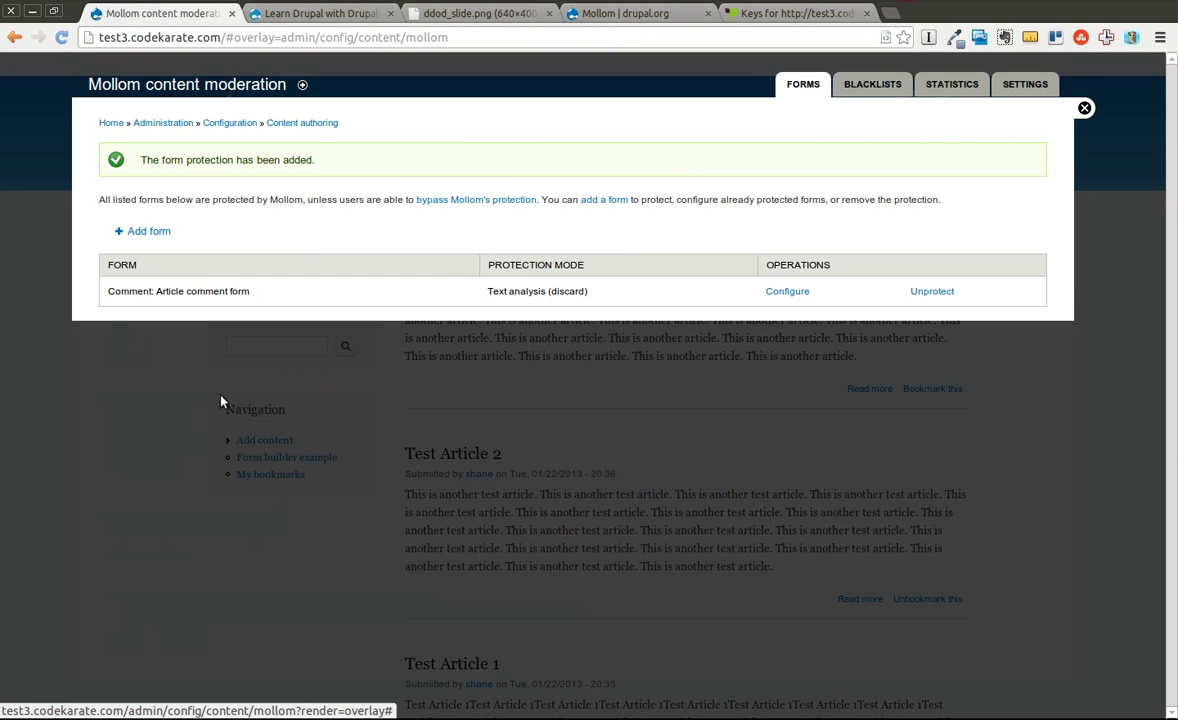
Add the 'User: User registration form' to Mollom with CAPTCHA protection mode
click(127, 235)
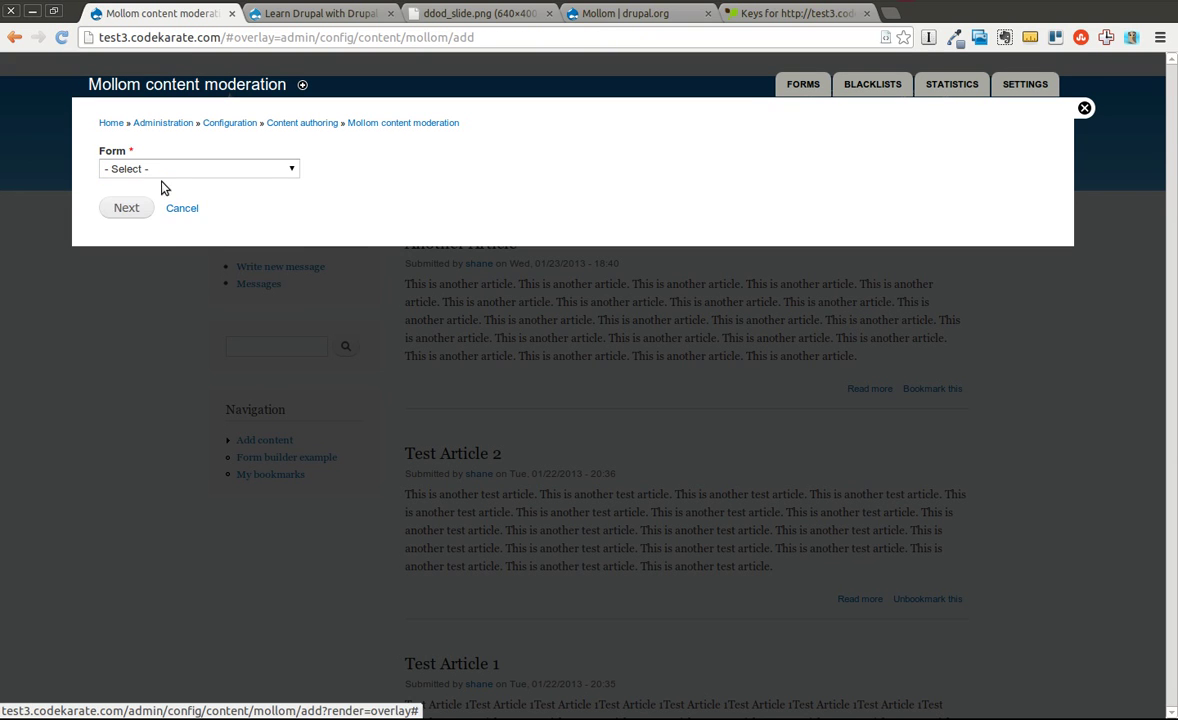
click(162, 170)
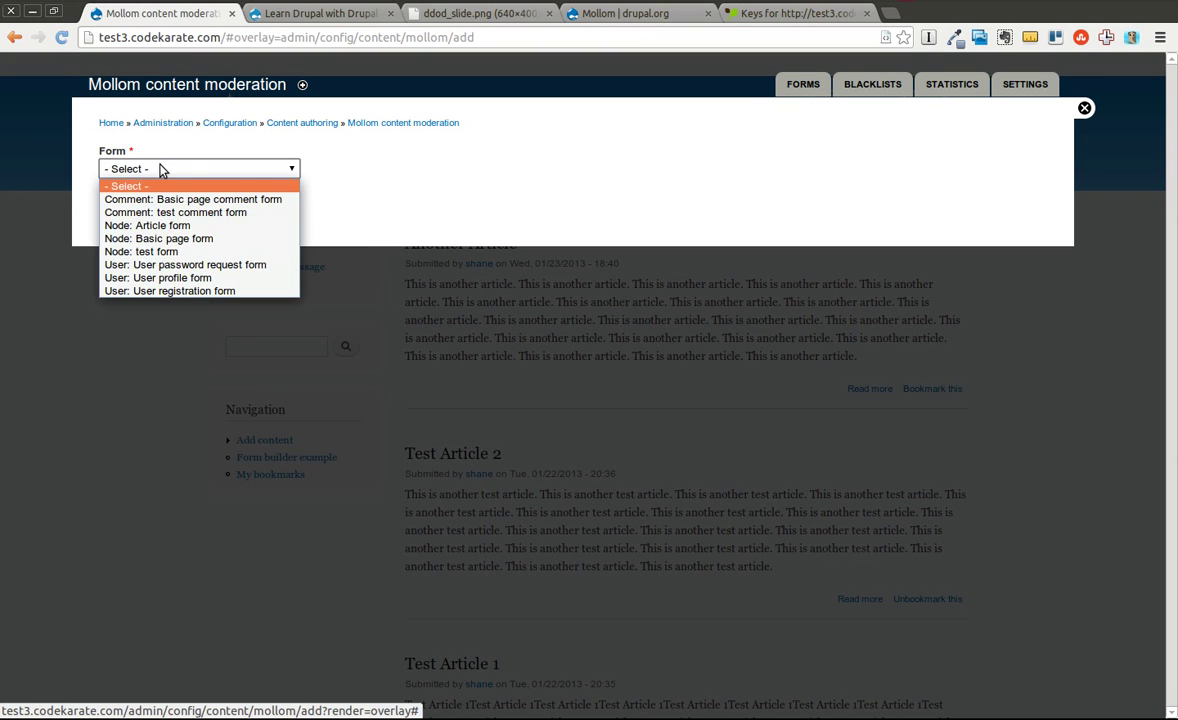
click(201, 291)
click(131, 208)
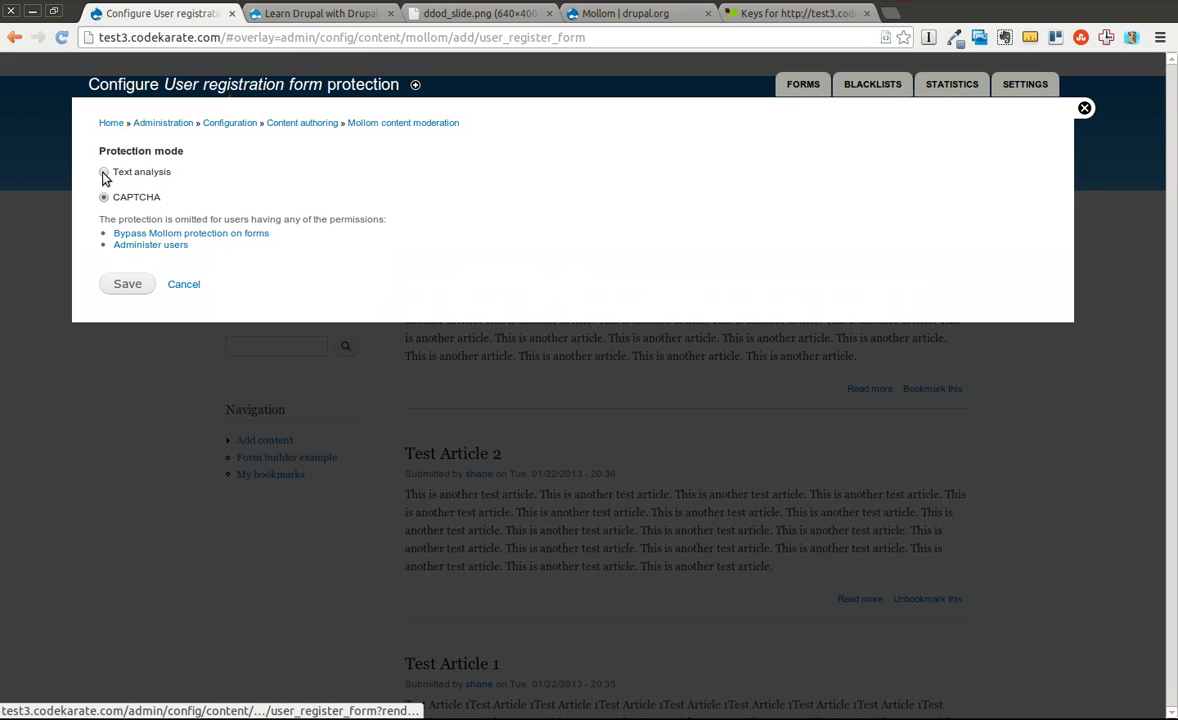
click(128, 285)
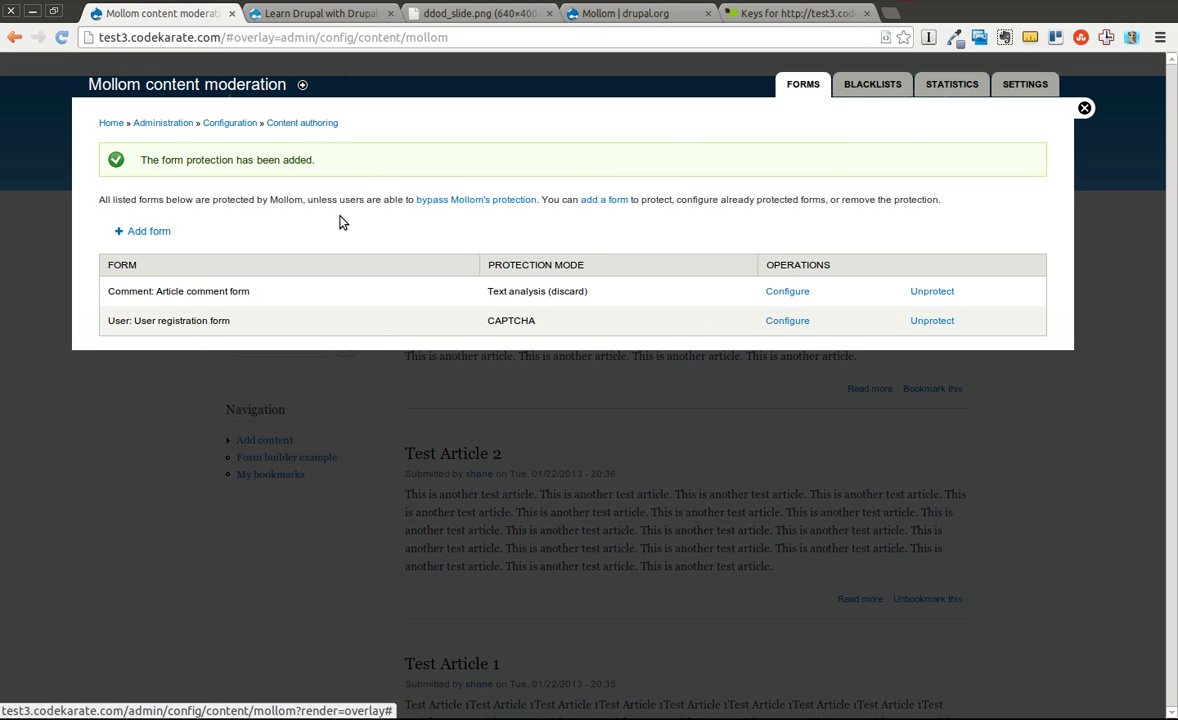
Inspect the custom spam blacklist's context and match type options without changing them
click(870, 84)
click(184, 211)
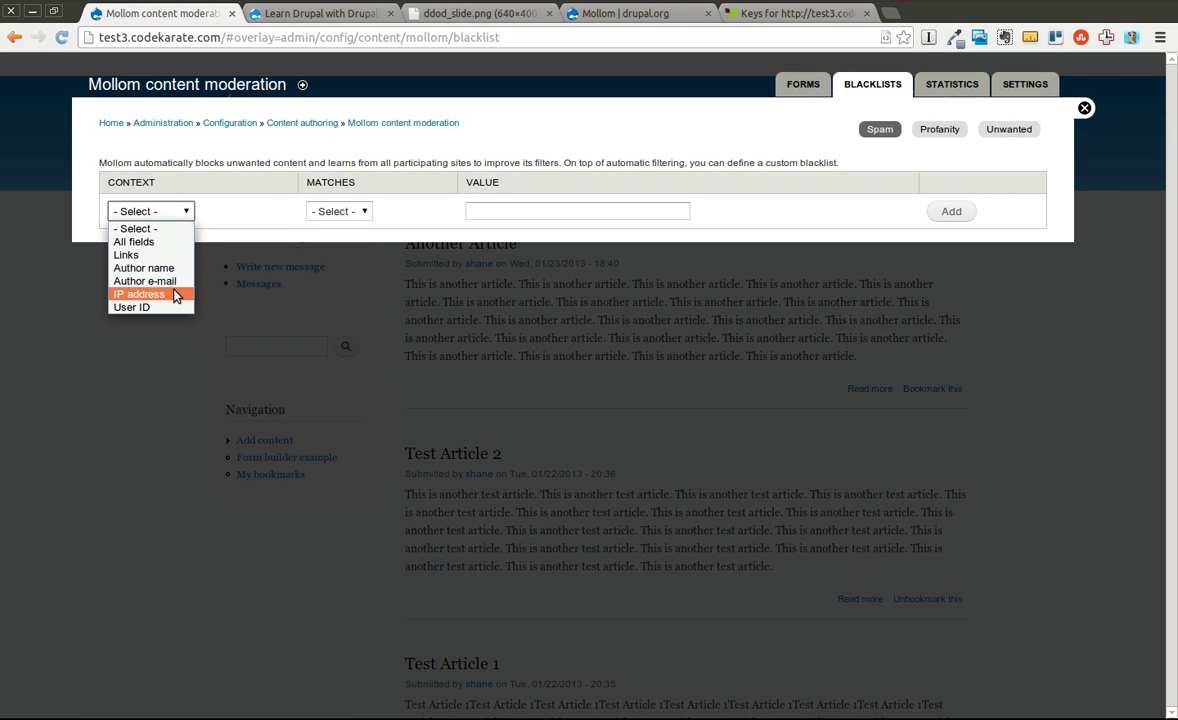
click(208, 190)
click(336, 211)
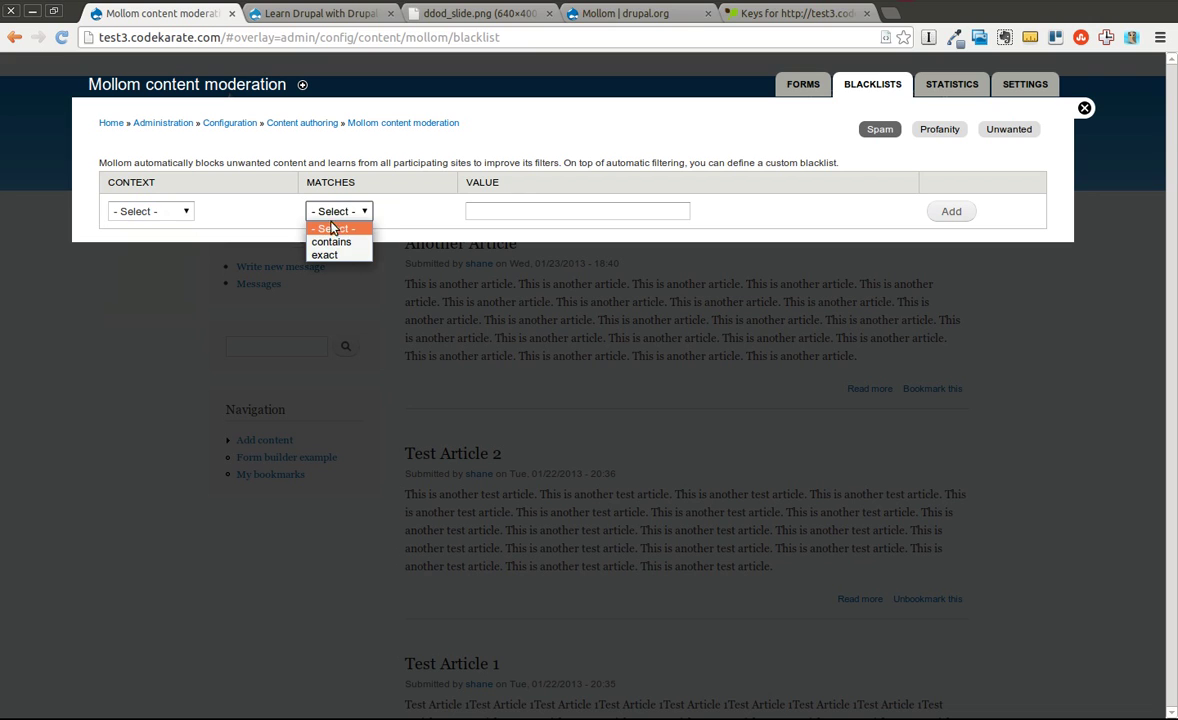
click(398, 205)
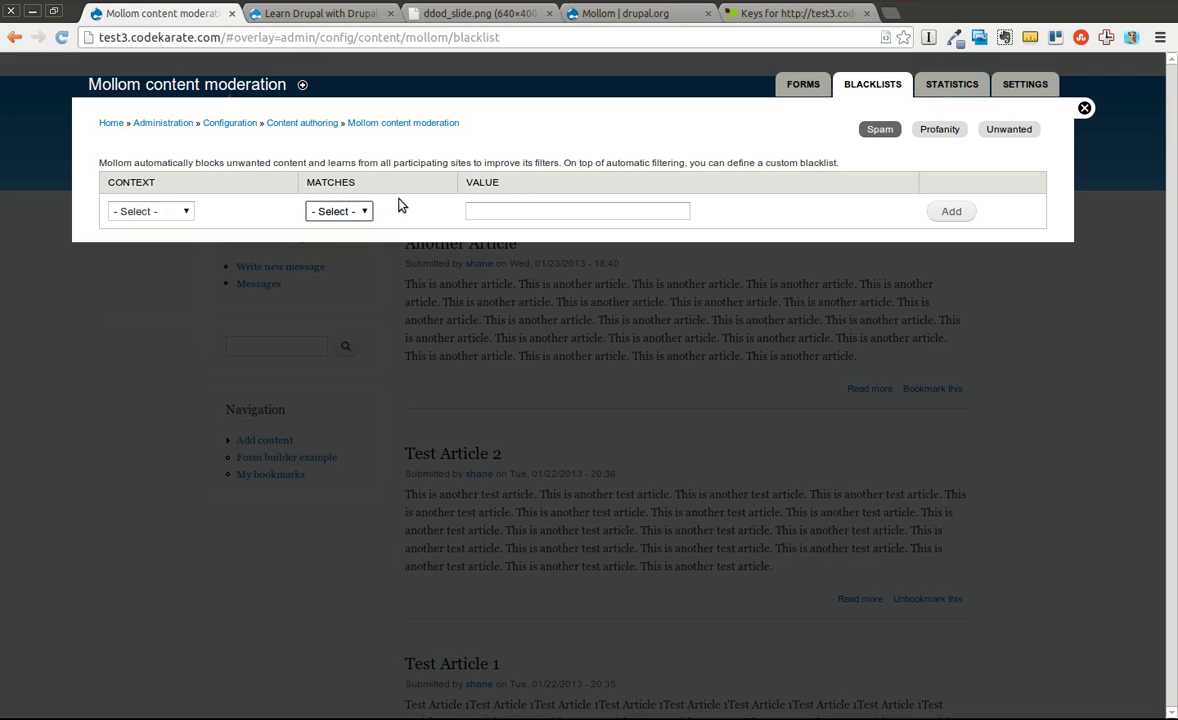
Review the profanity blacklist's context options, then return to the spam blacklist
click(946, 130)
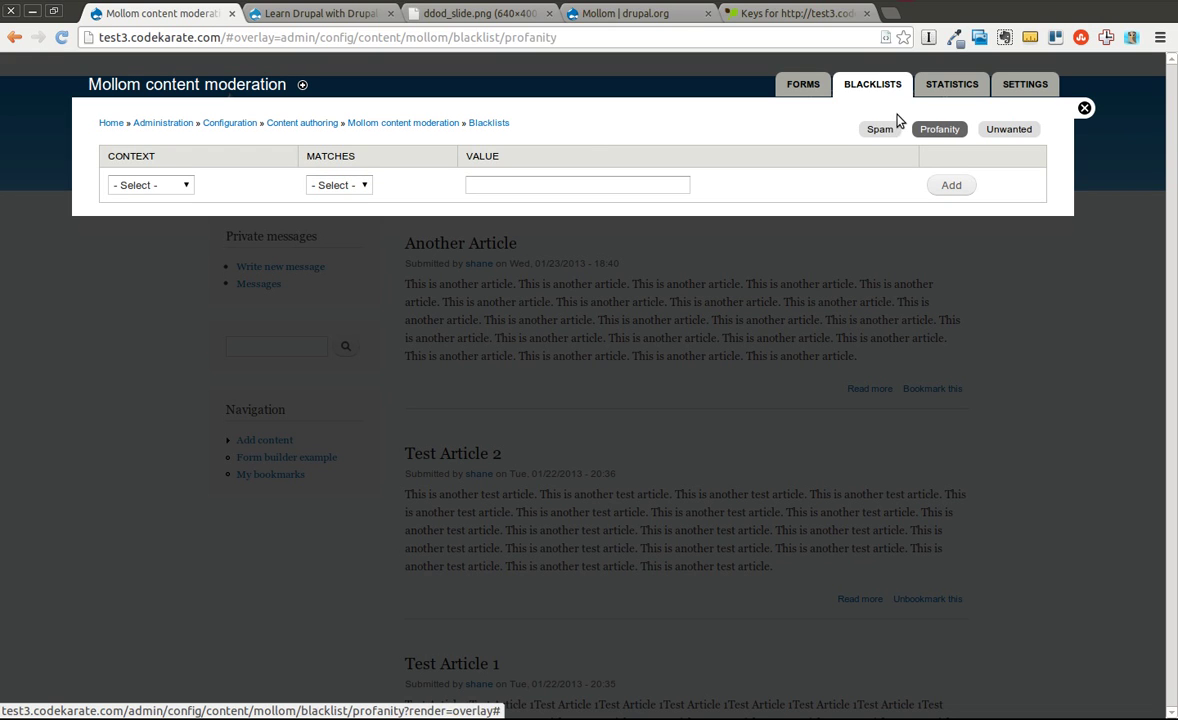
click(145, 185)
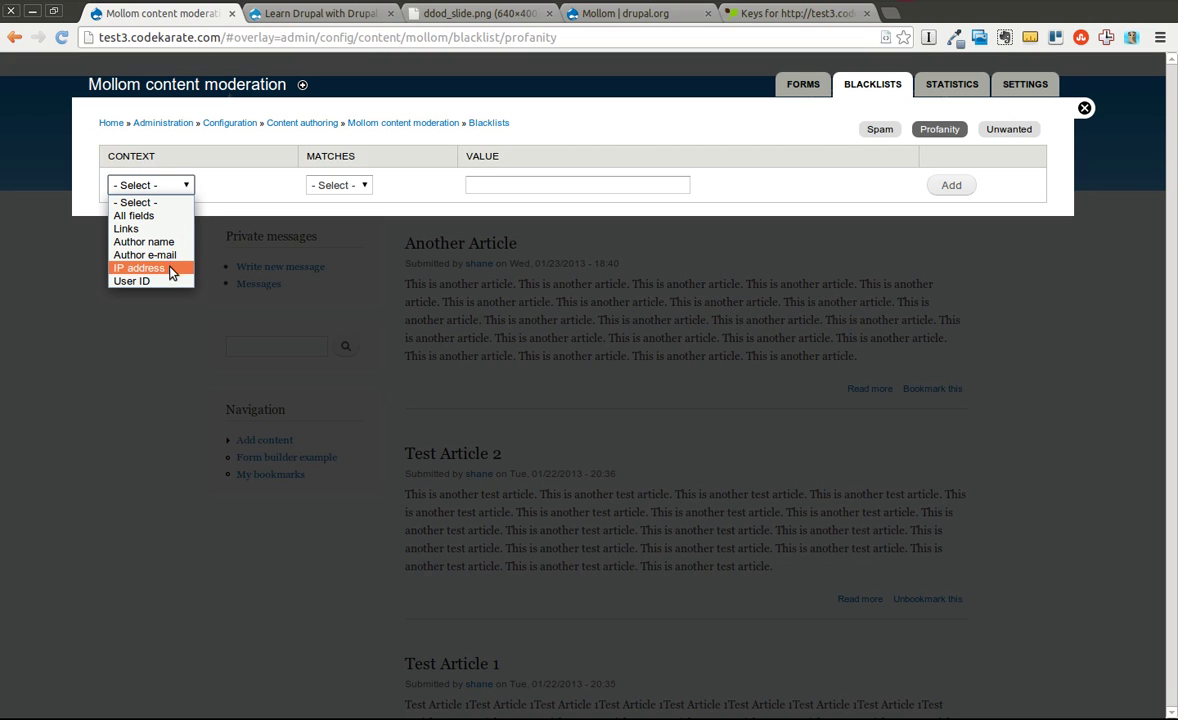
click(213, 150)
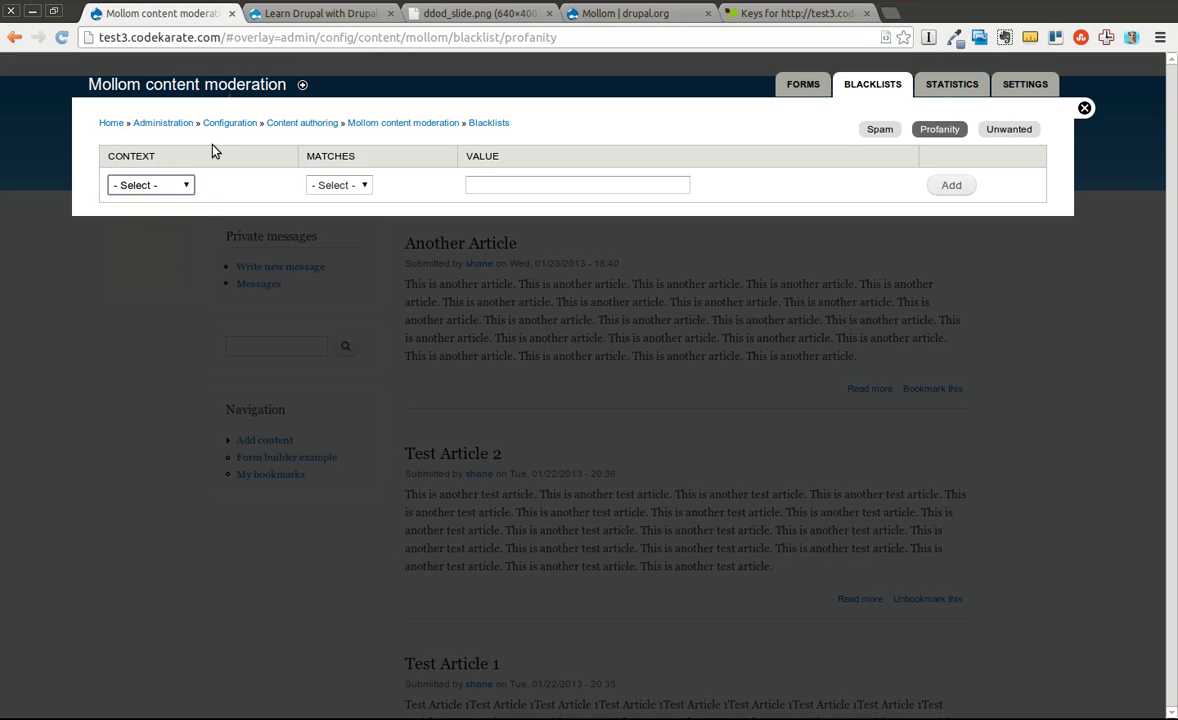
click(877, 129)
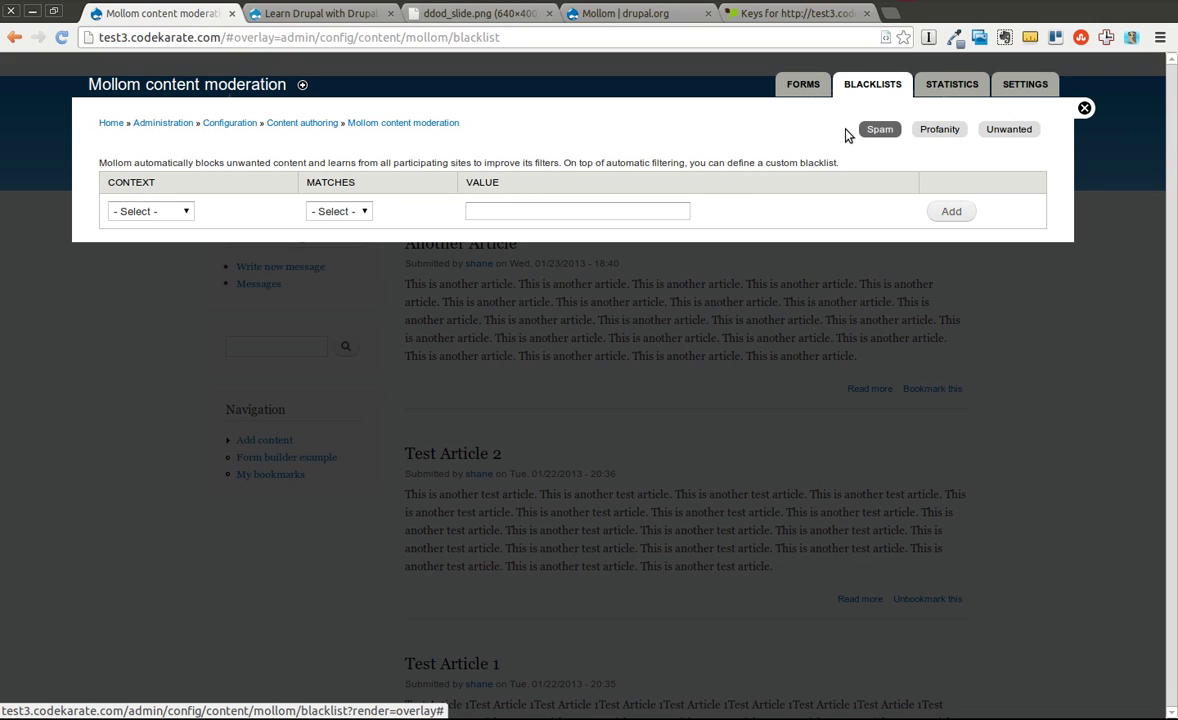
Check the Mollom statistics, then log out of the site in the other browser
click(945, 86)
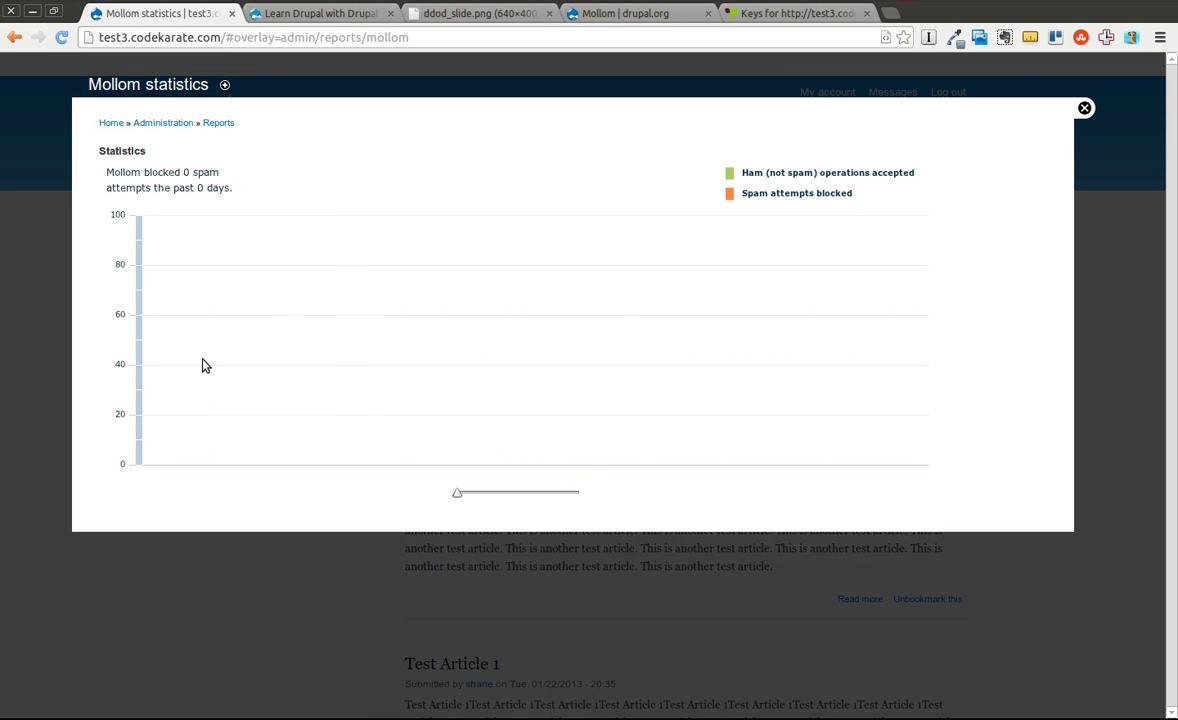
click(15, 38)
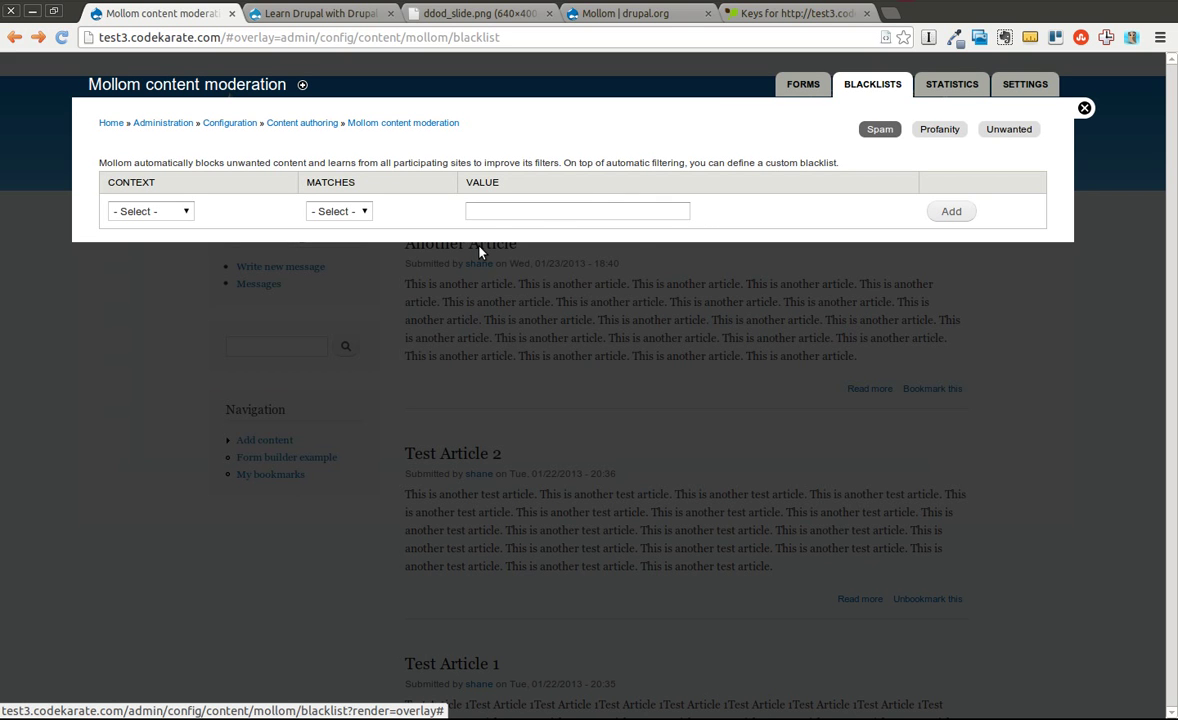
key(alt+Tab)
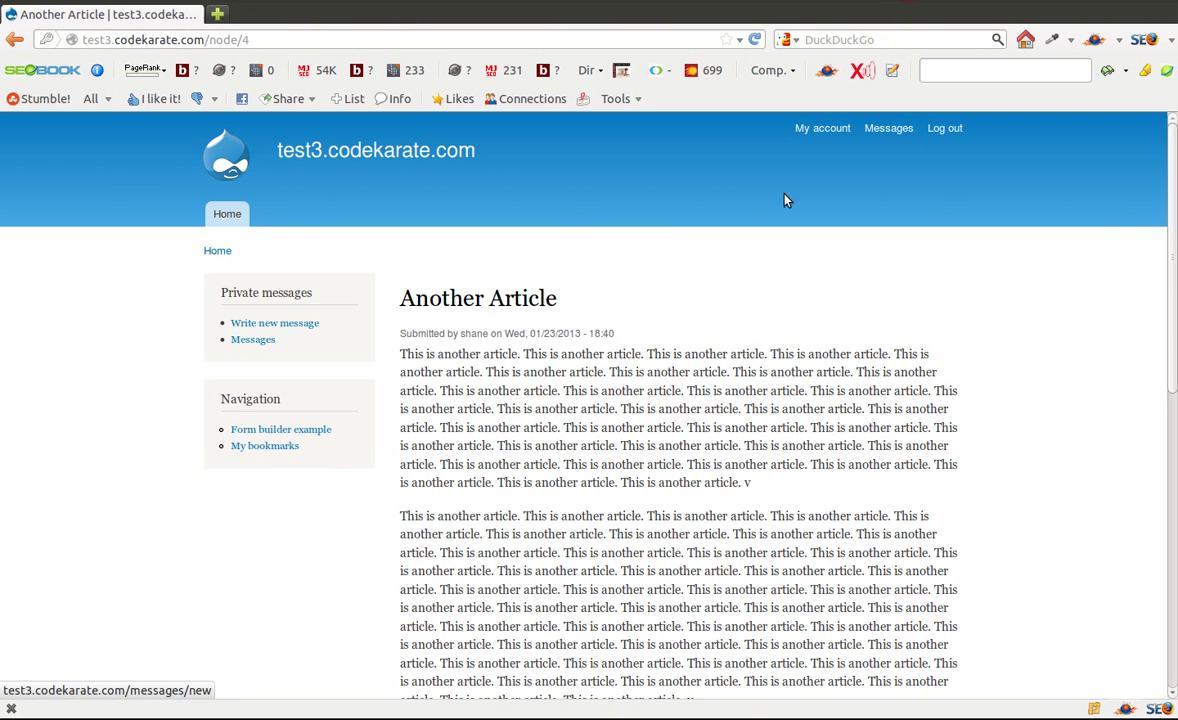
click(944, 128)
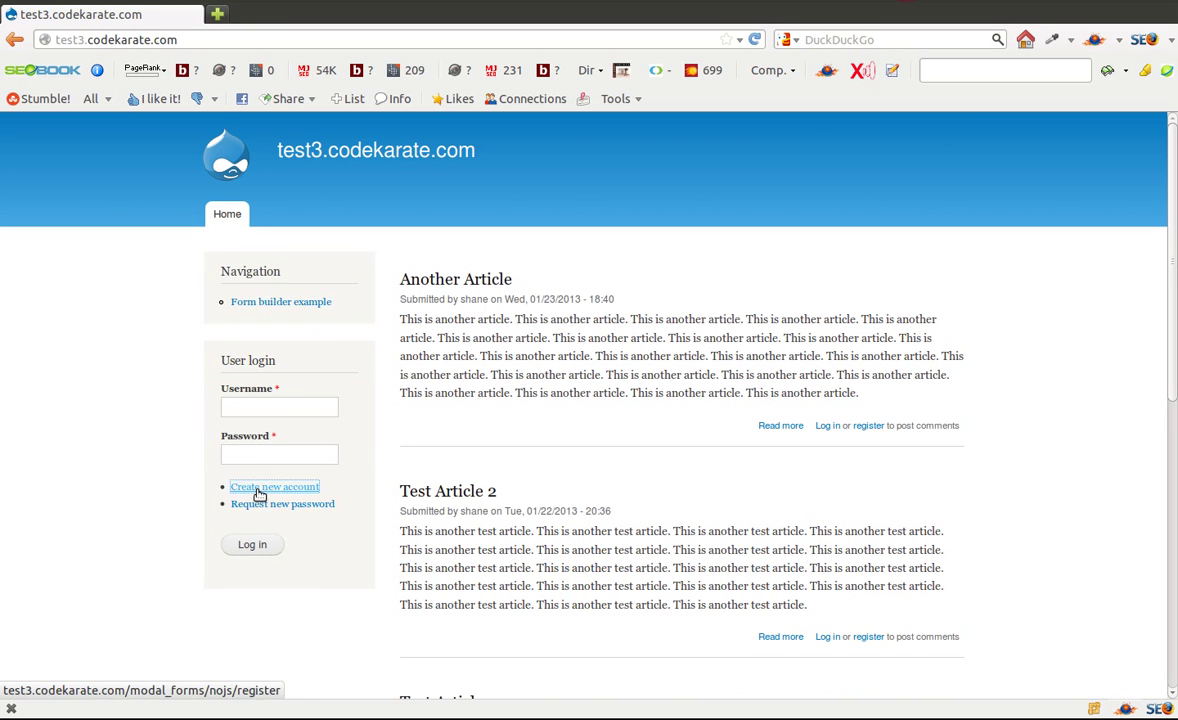
Register account 'test2' with the user's e-mail address, solving the word verification
click(245, 487)
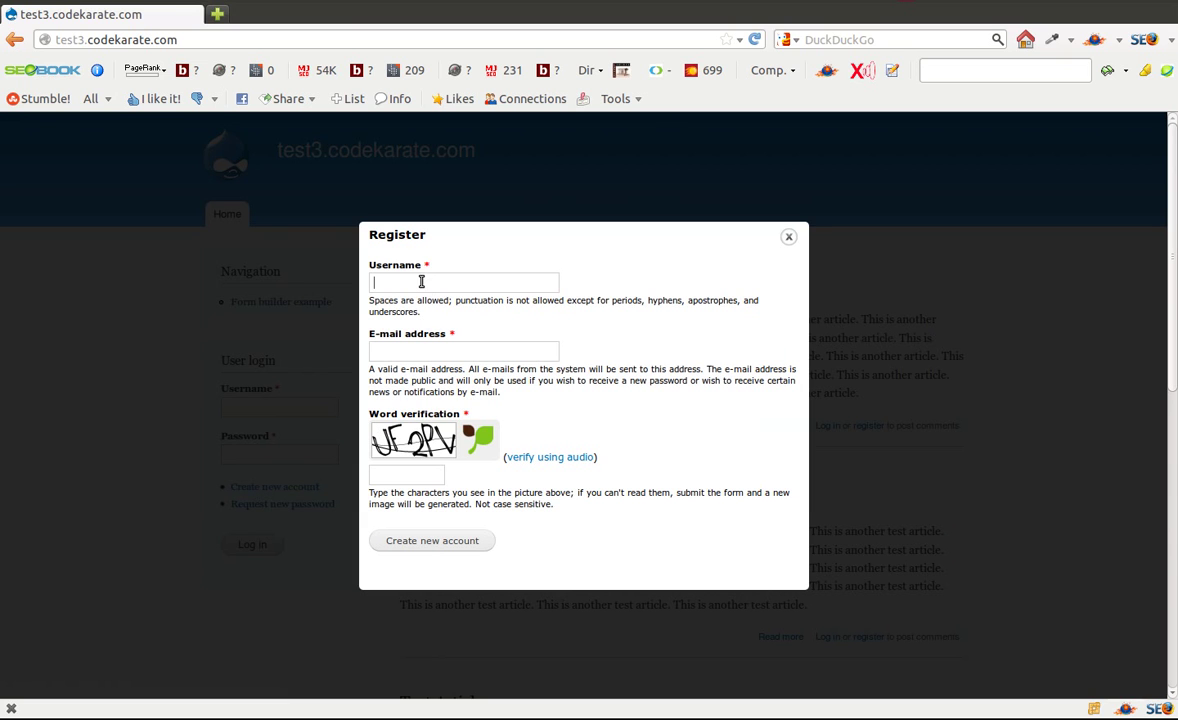
text(test2)
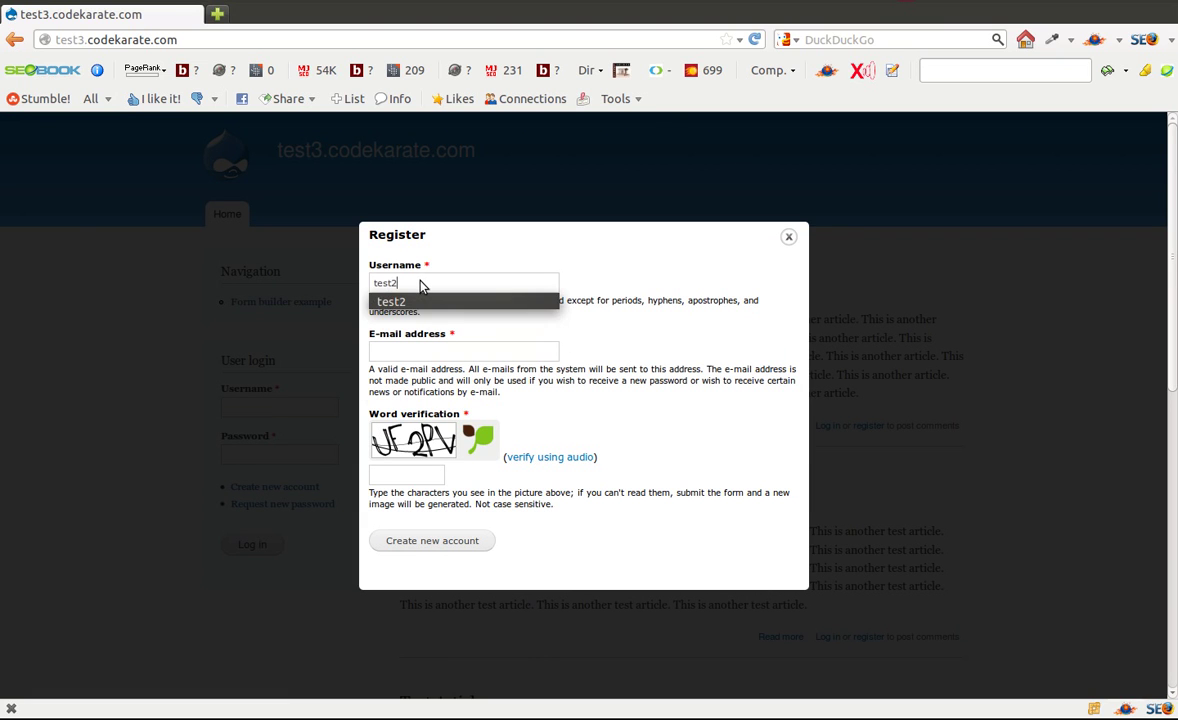
key(Tab)
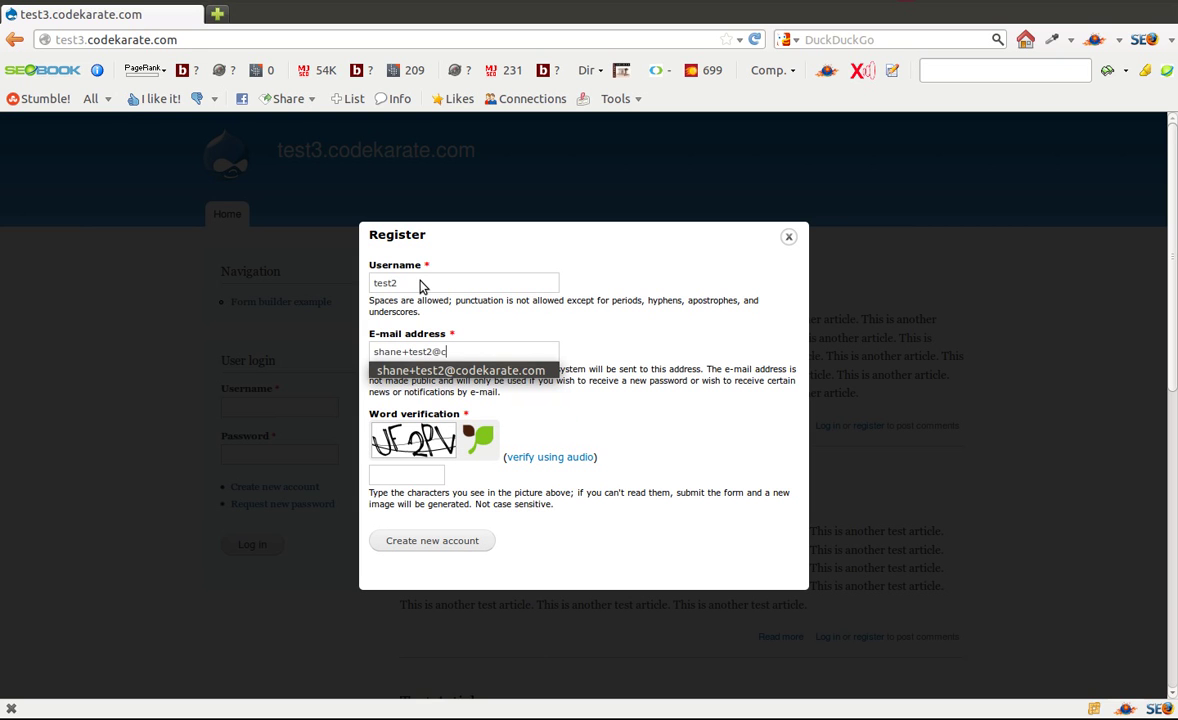
key(Down)
key(Return)
click(423, 478)
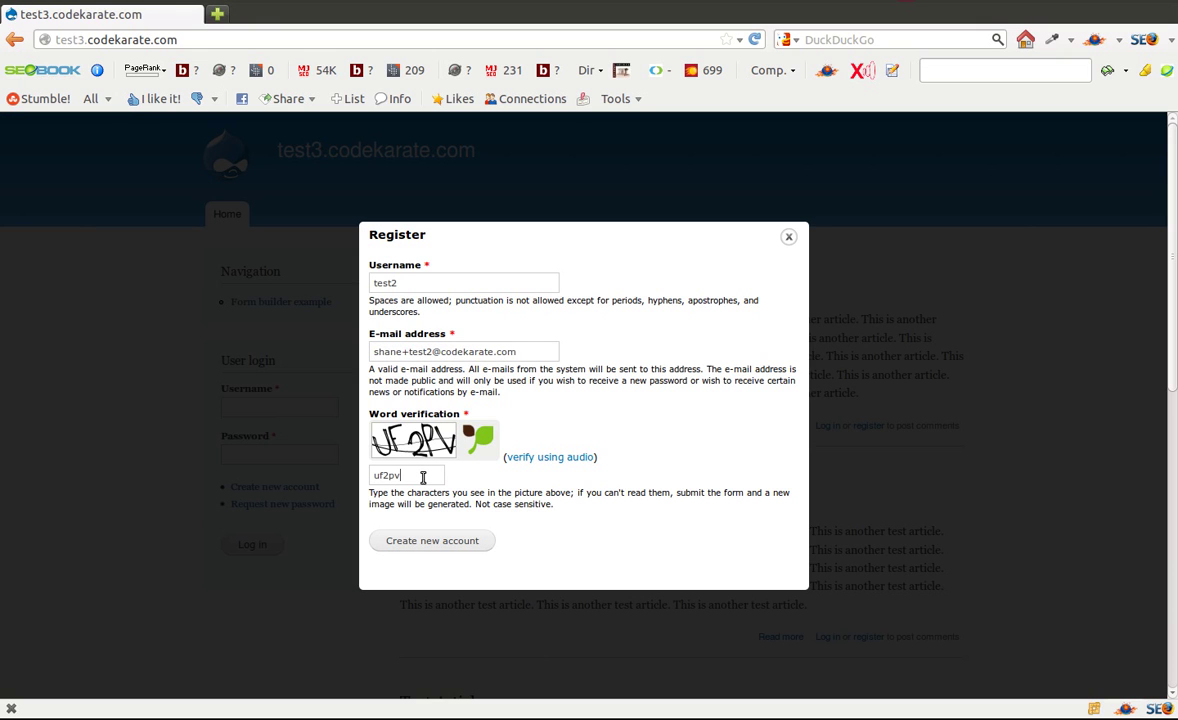
click(444, 540)
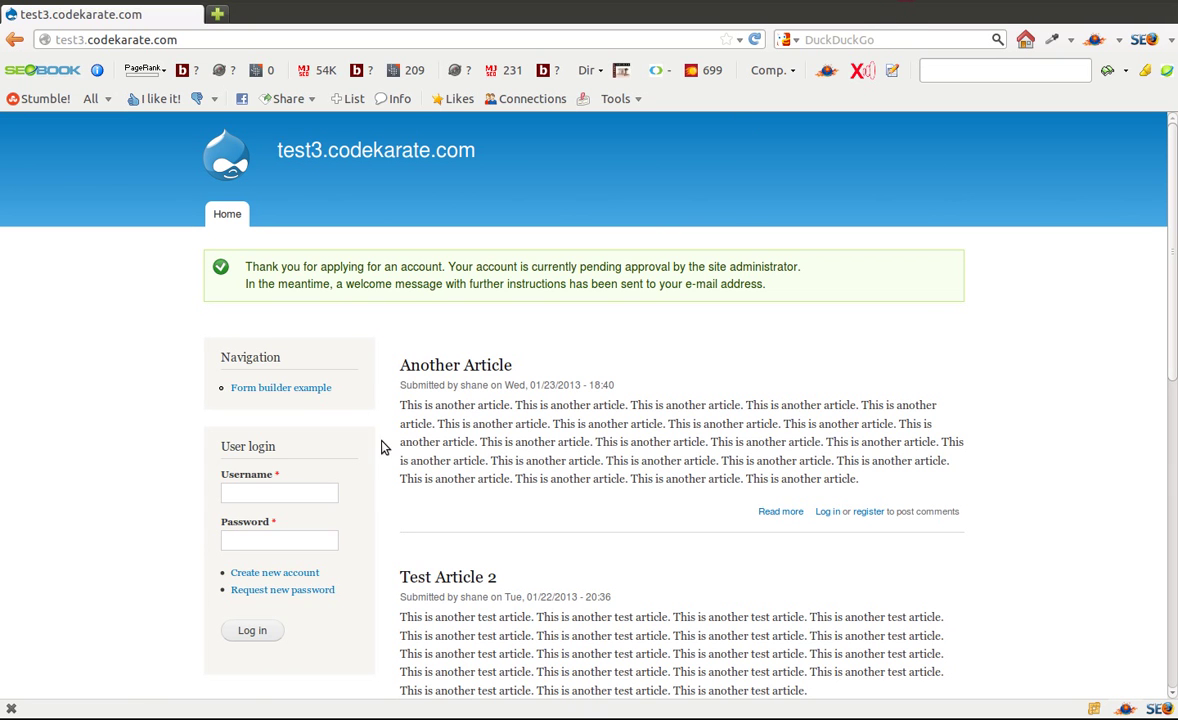
Log in through the User login block as user 'test'
click(289, 493)
text(test)
key(Escape)
click(261, 629)
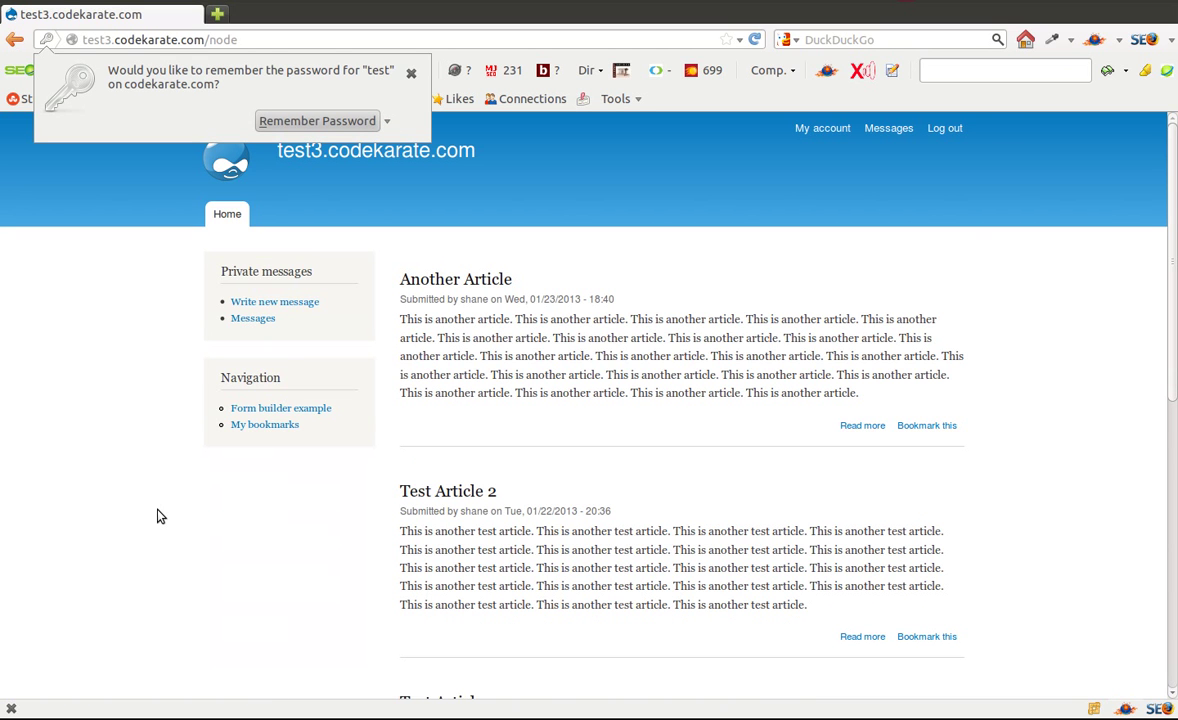
Open the Another Article post and scroll down to its comment form
click(425, 282)
click(428, 280)
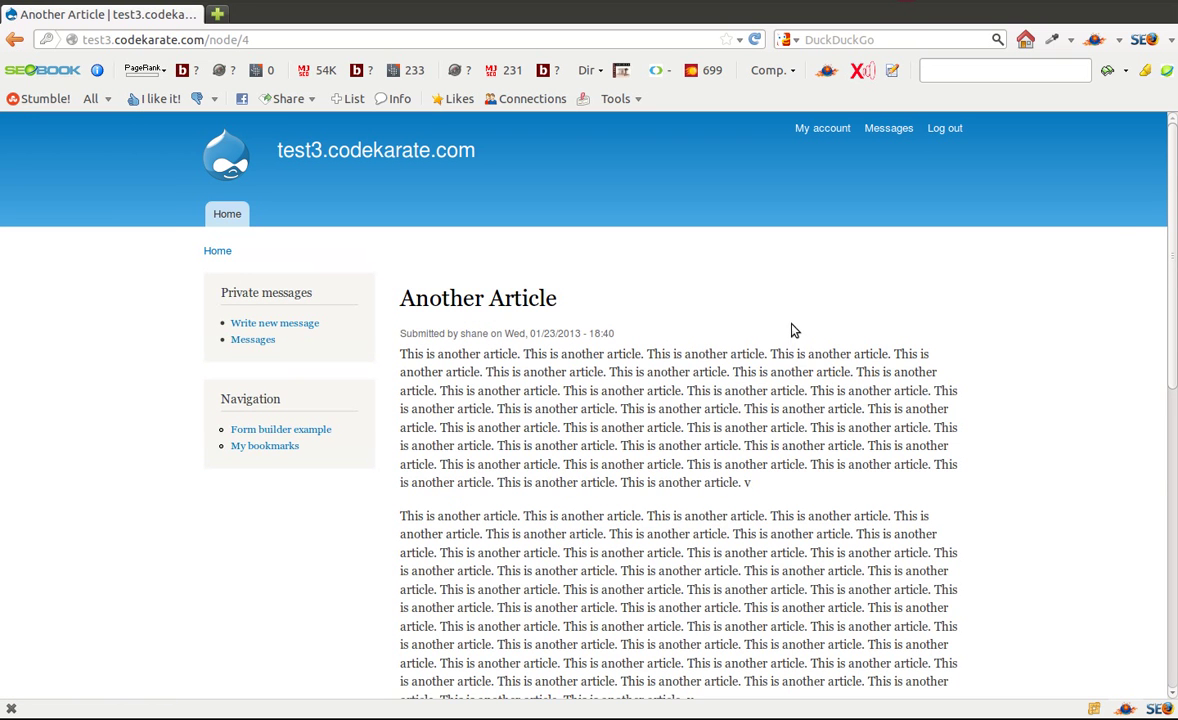
drag(1171, 192, 1123, 373)
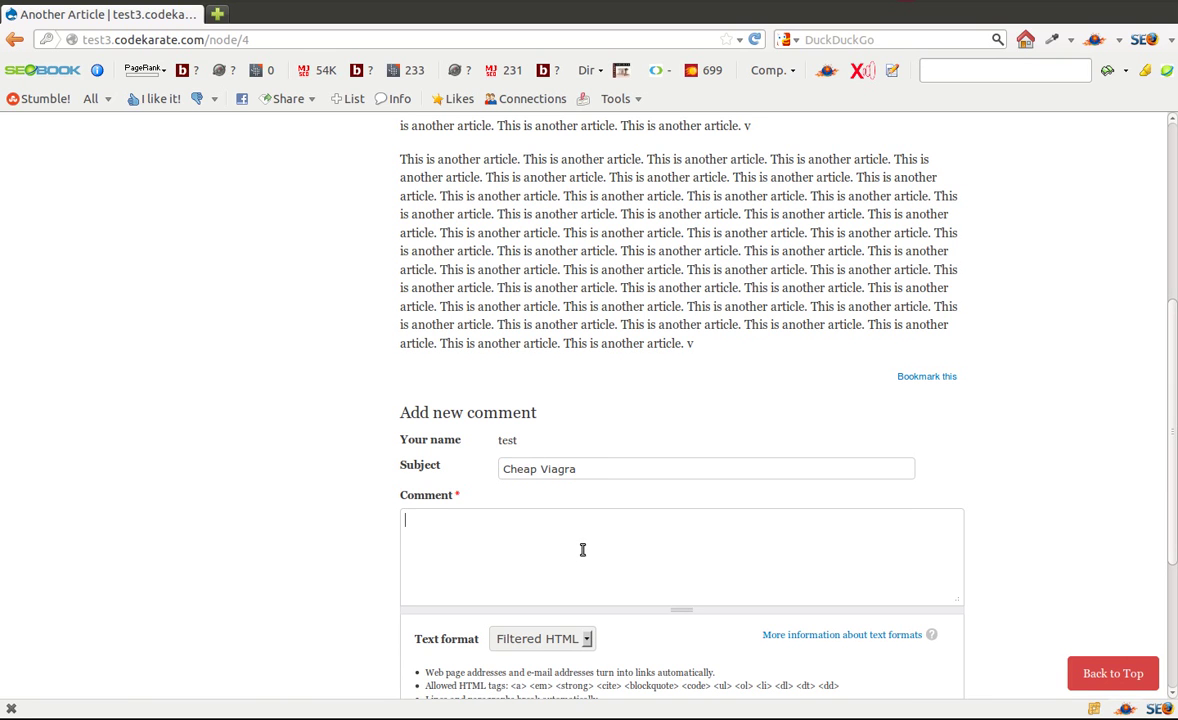
Paste the spam text with viagra links into the comment body and save the comment
drag(598, 540, 164, 506)
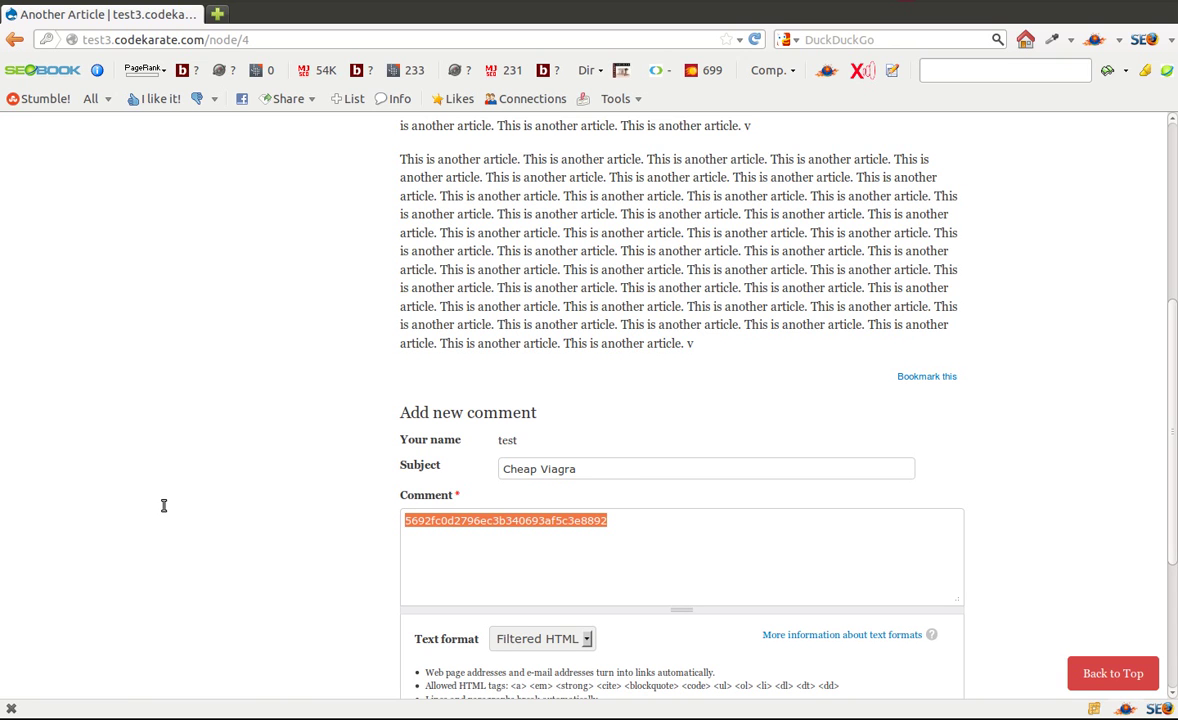
key(ctrl+x)
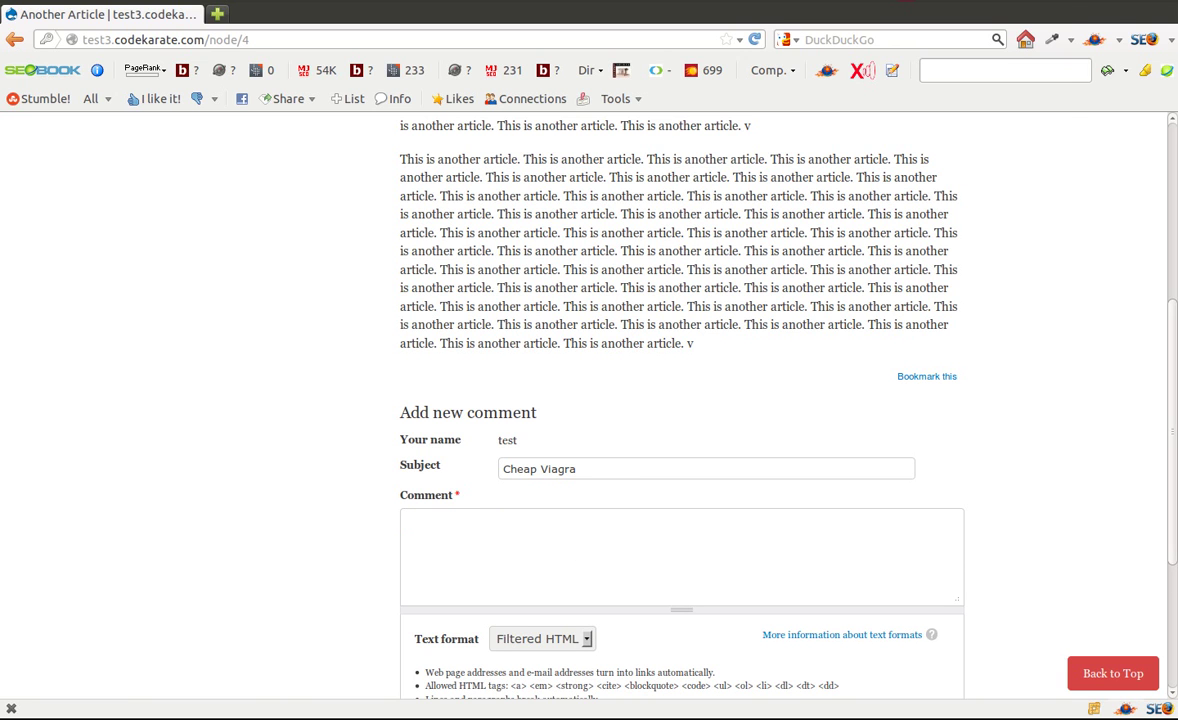
click(905, 2)
click(484, 507)
key(ctrl+v)
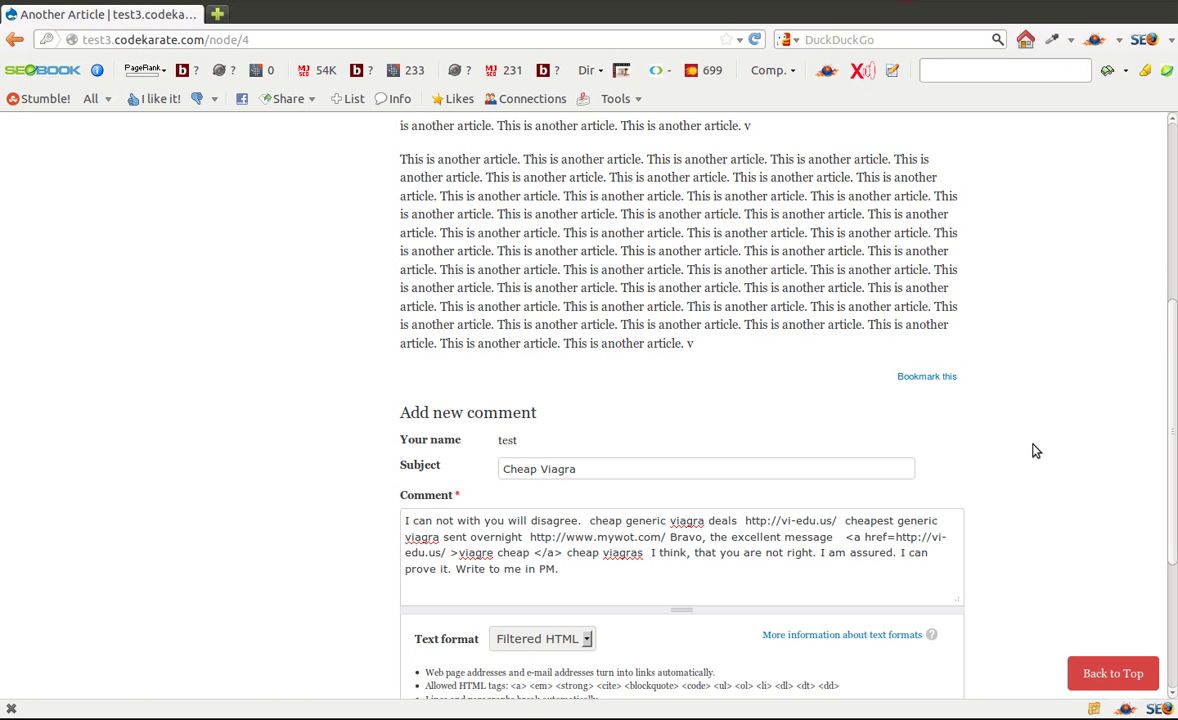
scroll(1160, 370, down, 3)
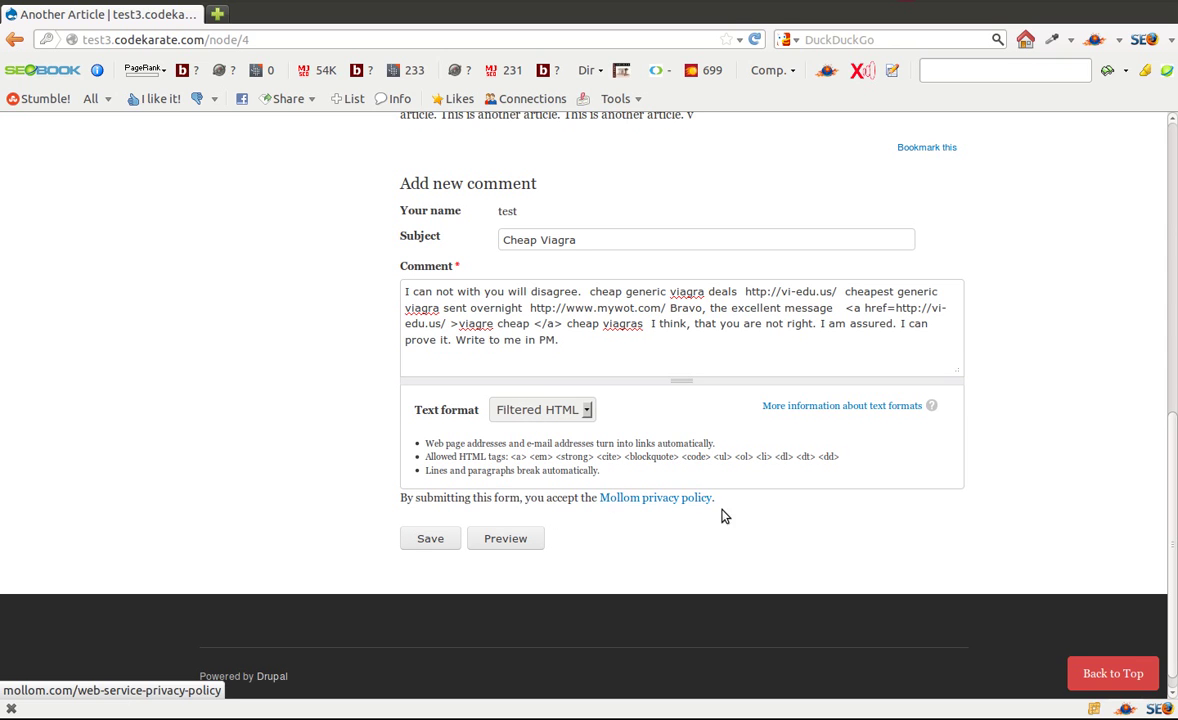
click(425, 545)
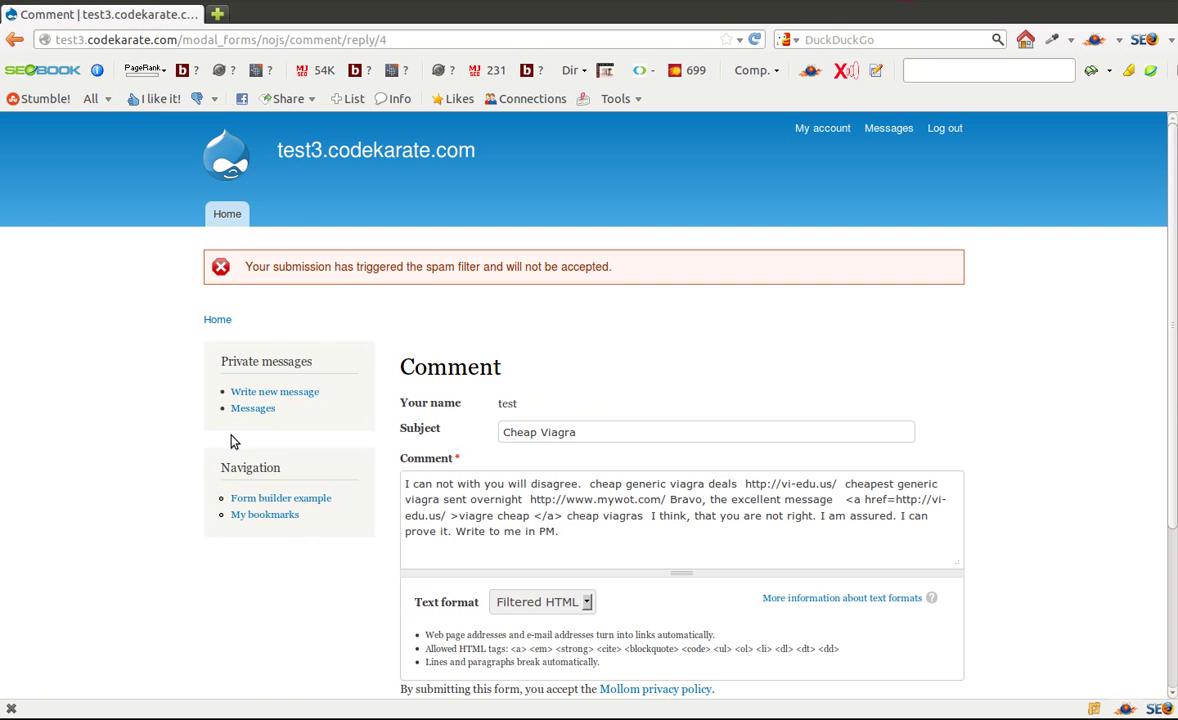
Read the spam-filter rejection message and resubmit the Cheap Viagra comment
drag(226, 256, 473, 283)
click(668, 279)
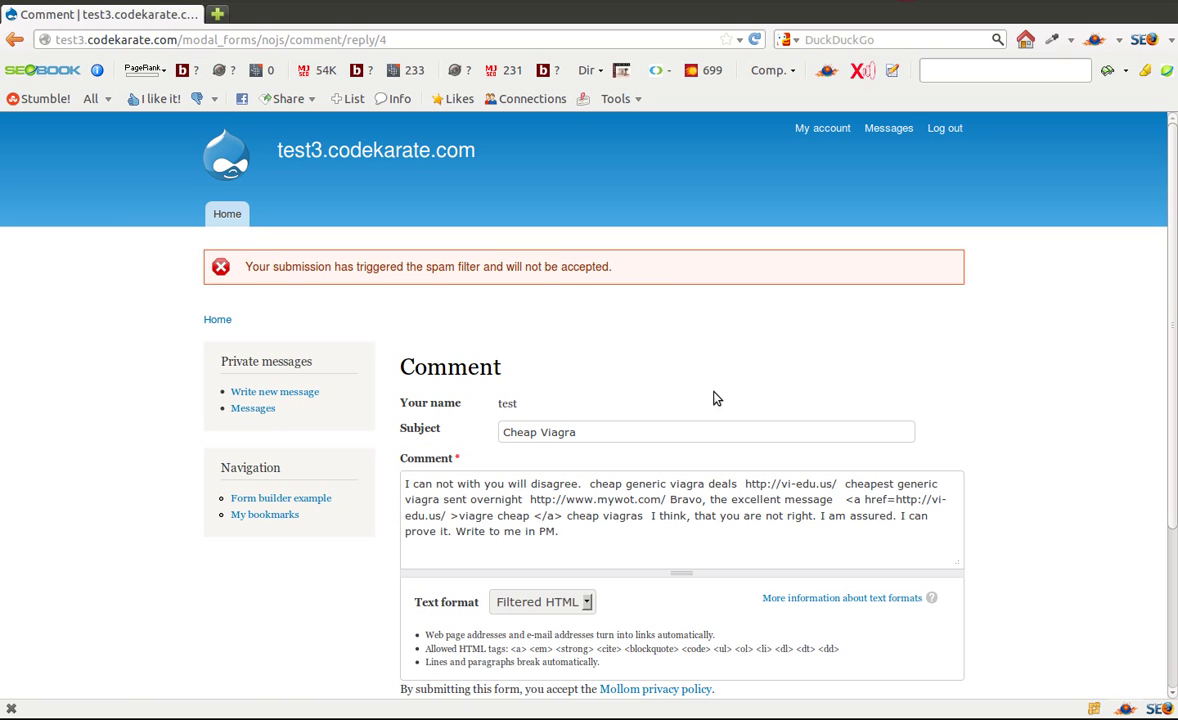
drag(631, 544, 360, 484)
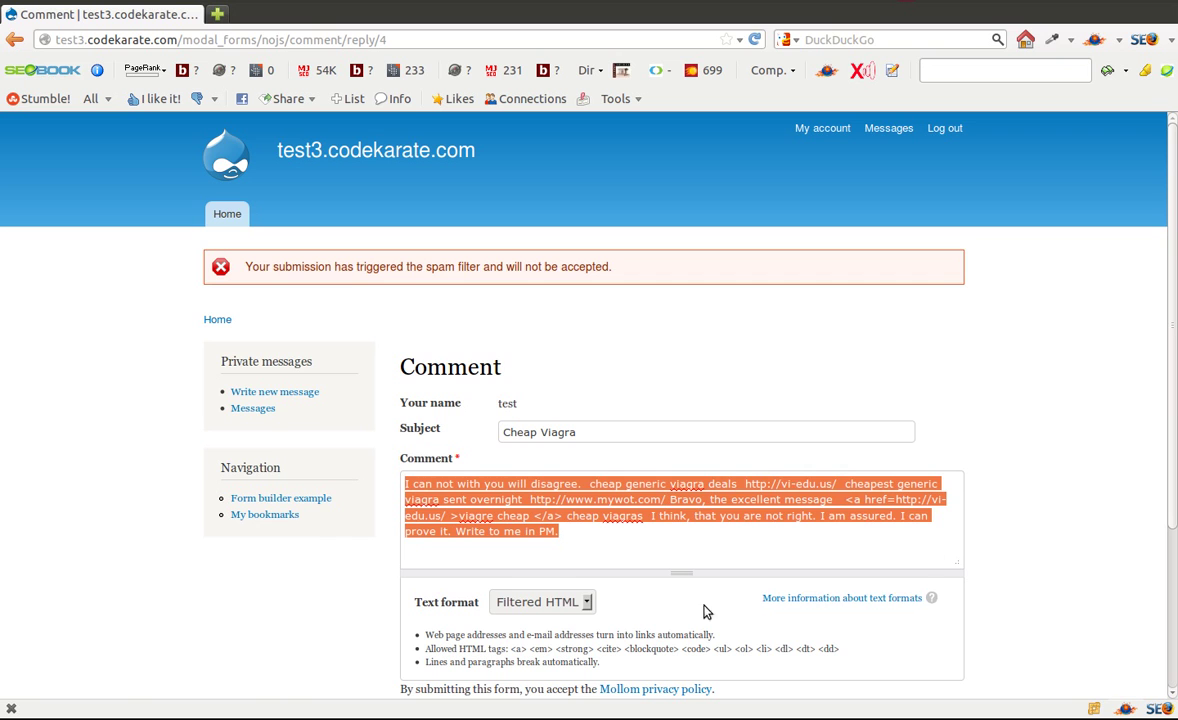
scroll(1168, 447, down, 2)
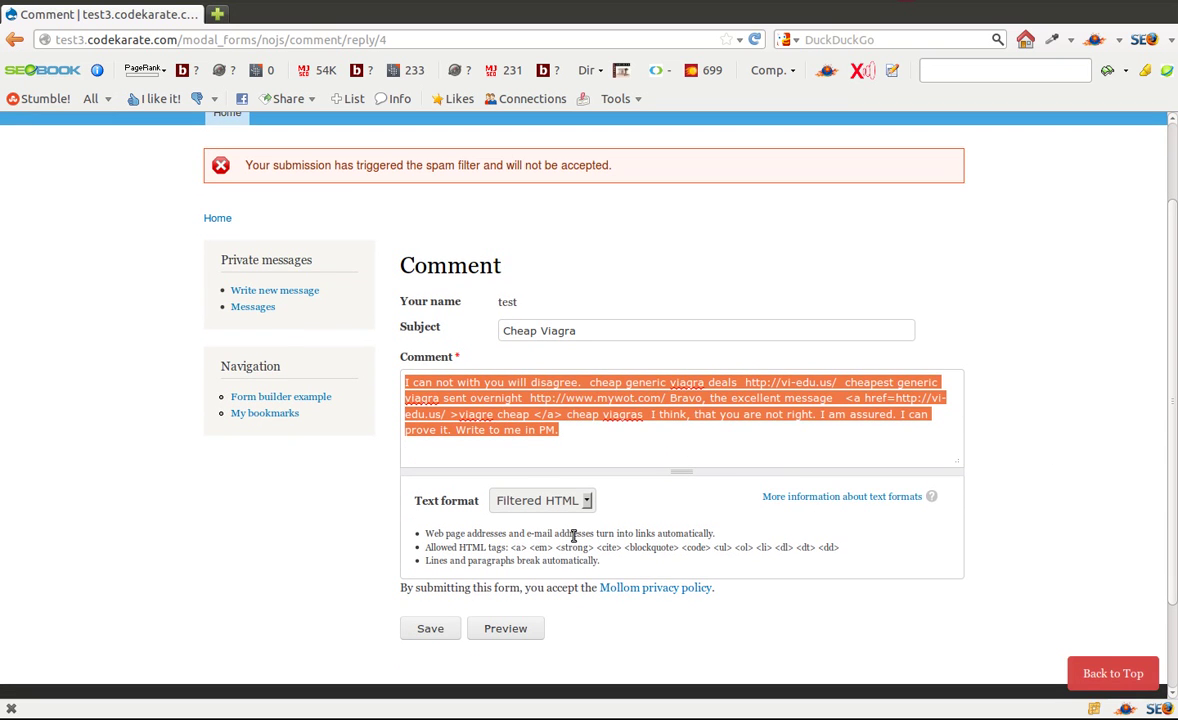
click(428, 627)
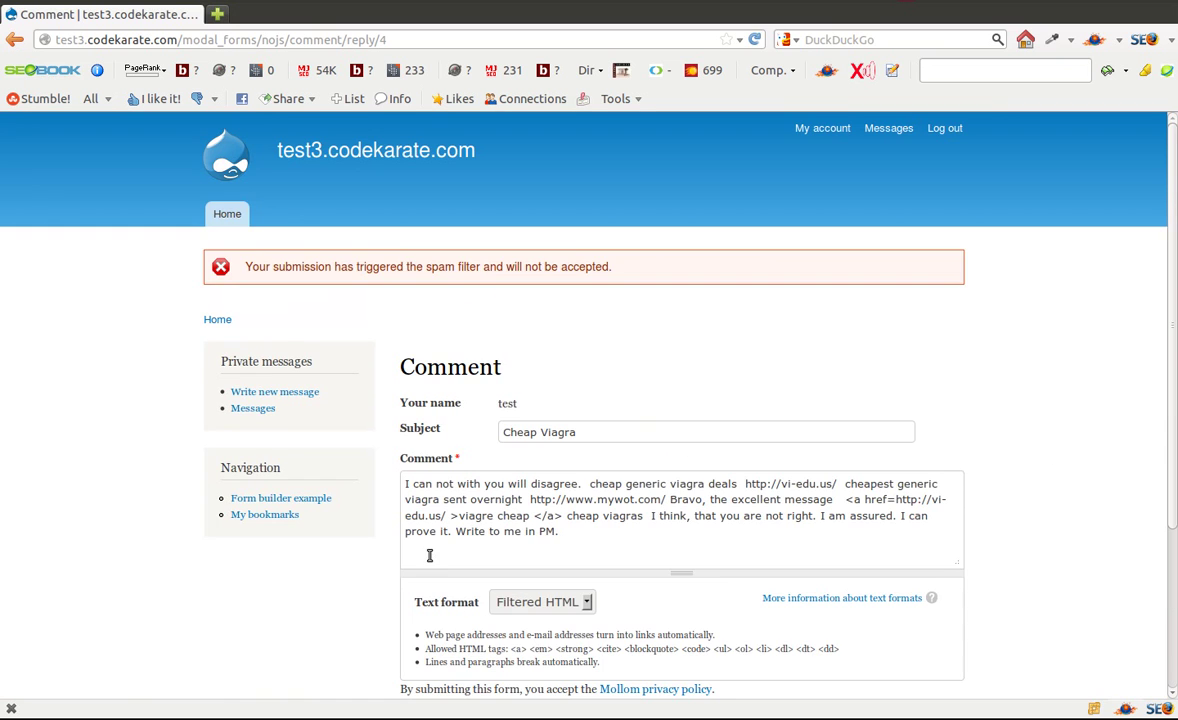
Replace both the comment subject and the comment body with 'test'
drag(623, 436, 325, 413)
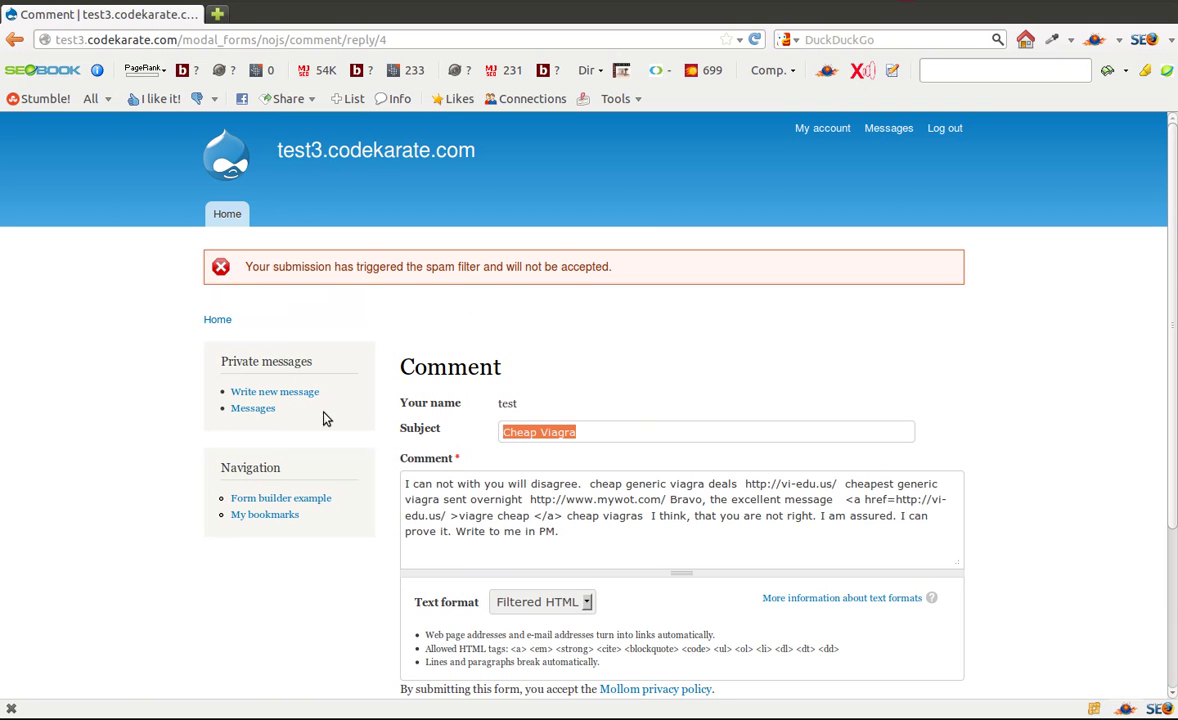
text(test)
click(577, 531)
drag(577, 531, 276, 481)
text(test)
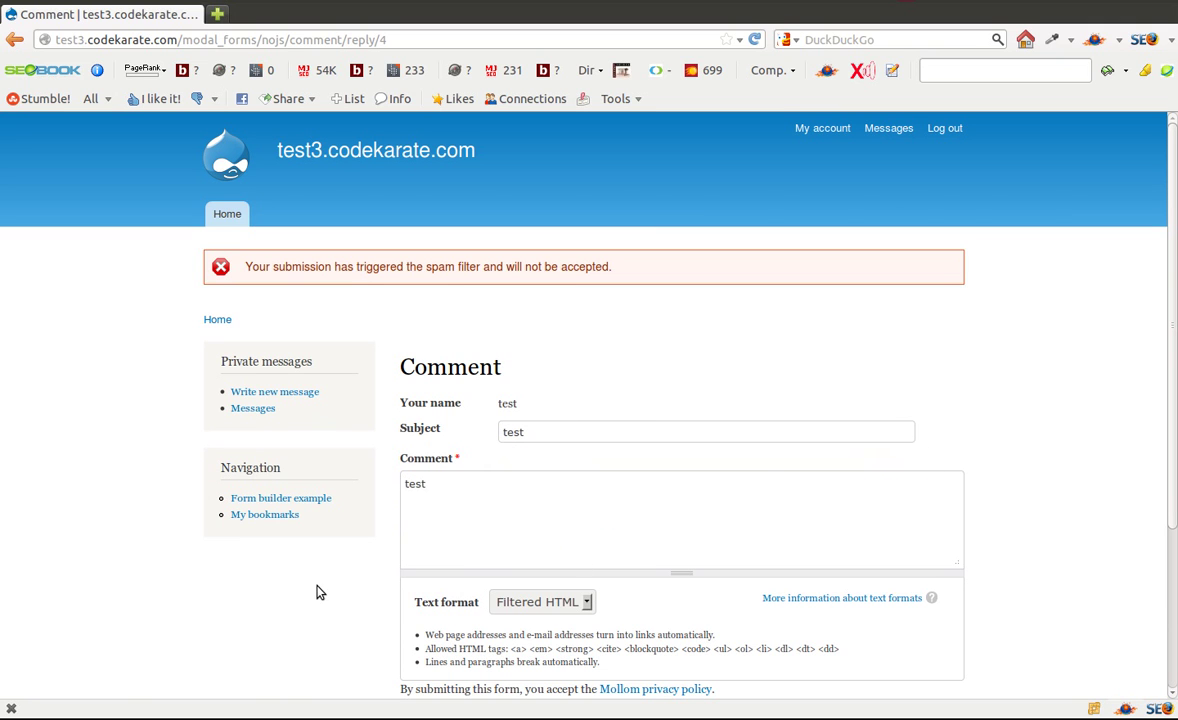
scroll(1172, 427, down, 3)
Post the 'test' comment, confirm it appears, and return to the Mollom admin window
click(459, 585)
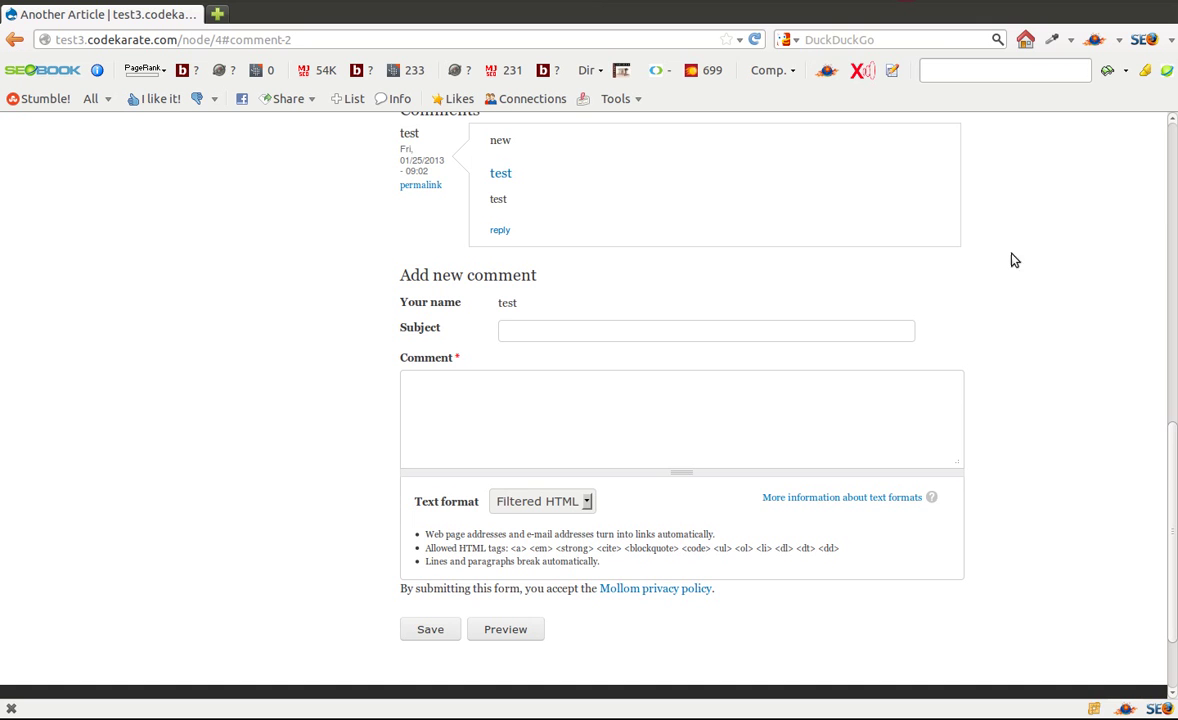
drag(1175, 465, 1175, 356)
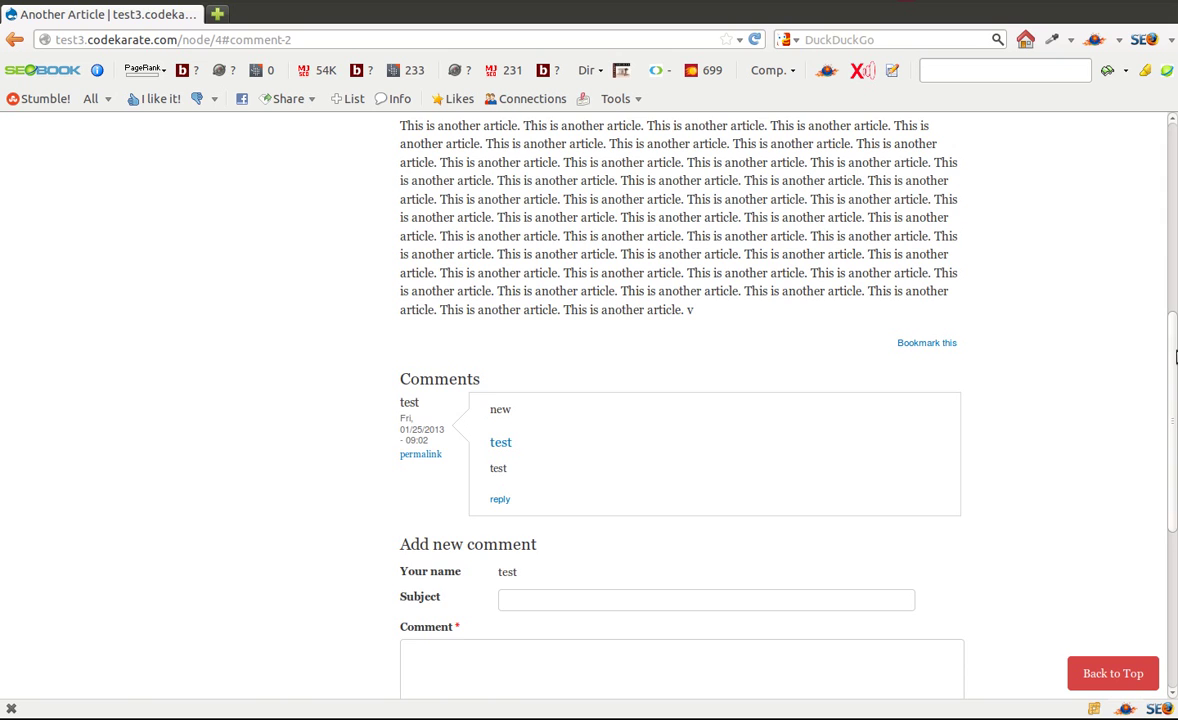
scroll(1175, 357, down, 3)
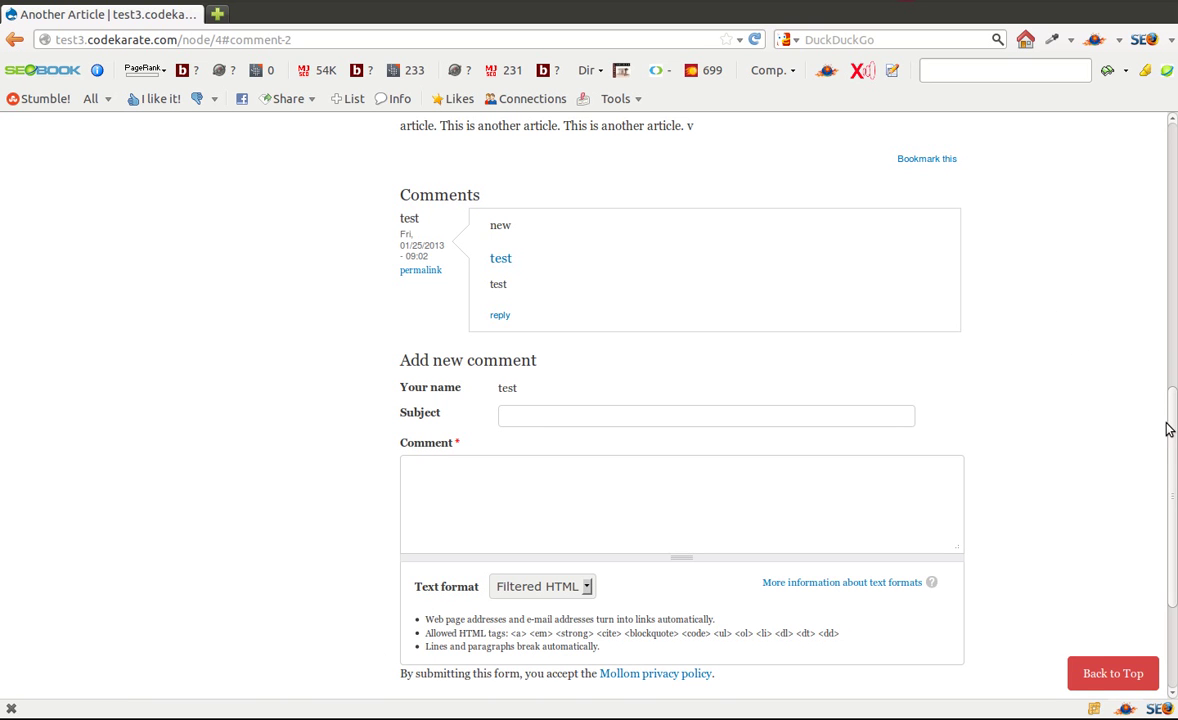
drag(1169, 428, 1174, 226)
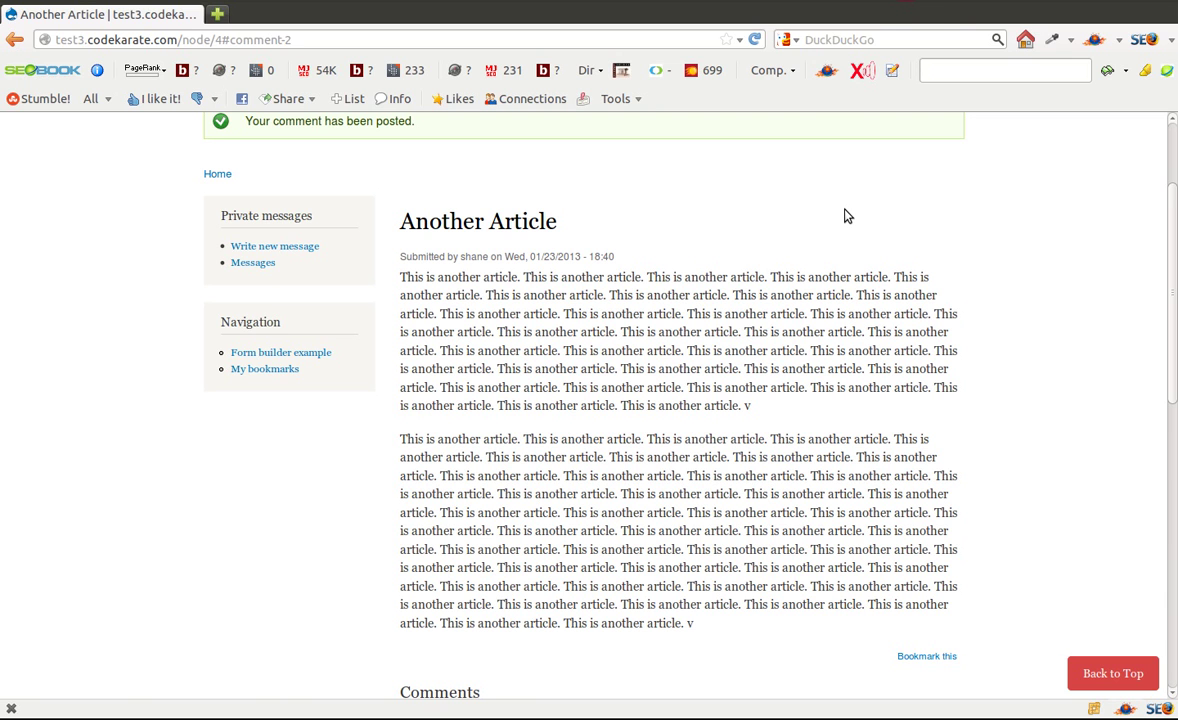
key(alt+Tab)
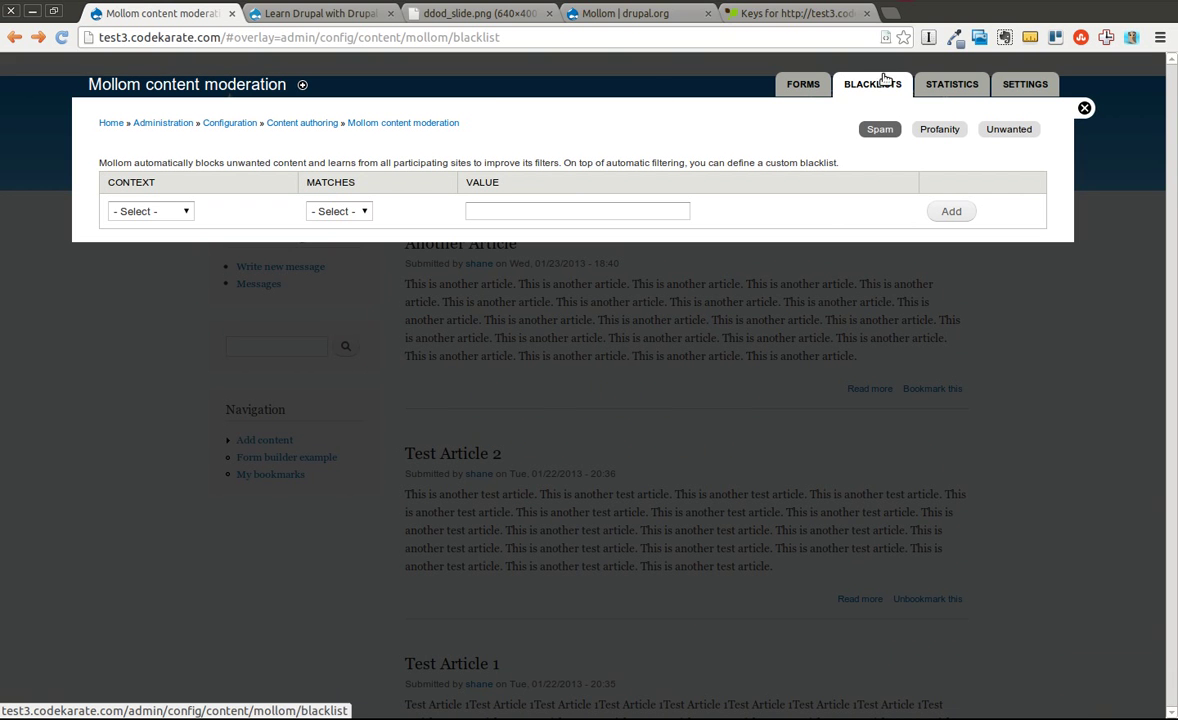
View the Mollom forms list, then open Reports > Recent log messages
click(810, 84)
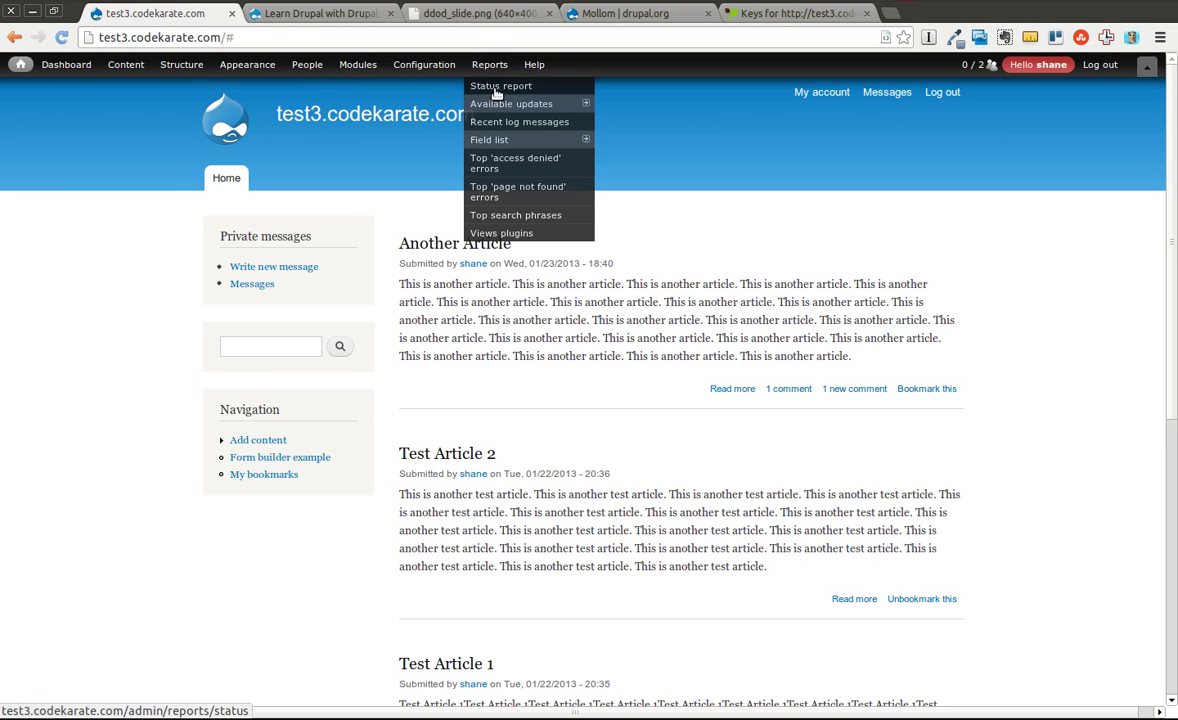
click(494, 89)
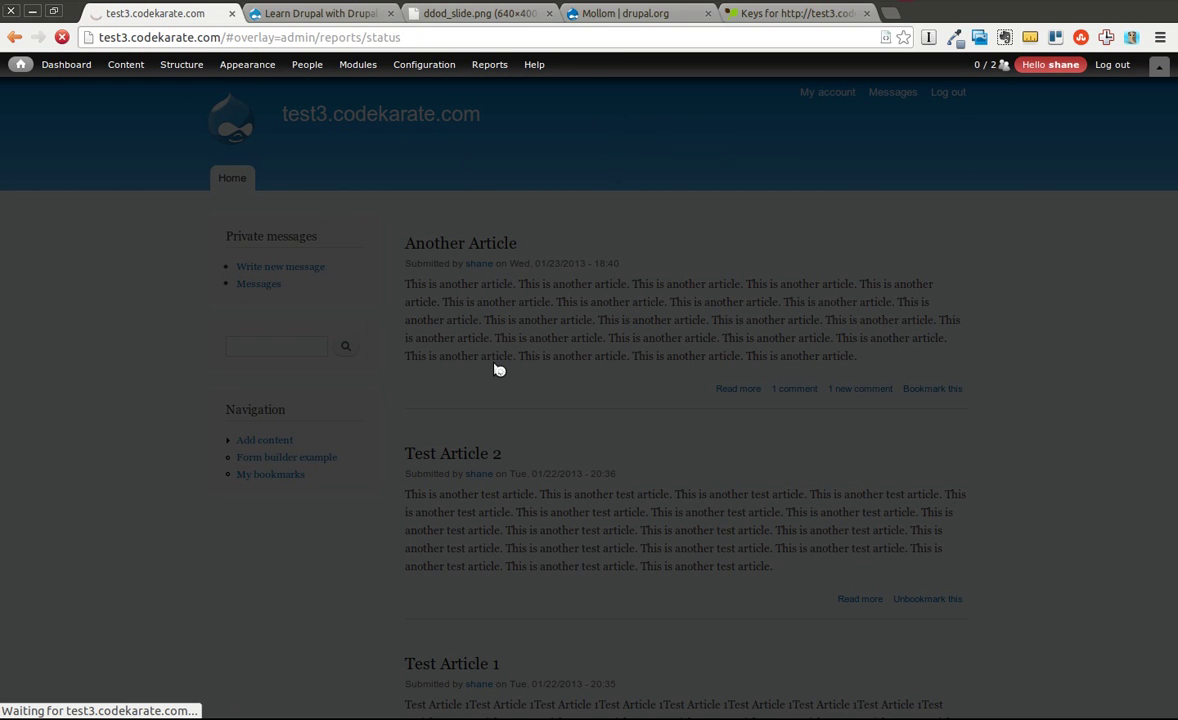
mouse_move(489, 64)
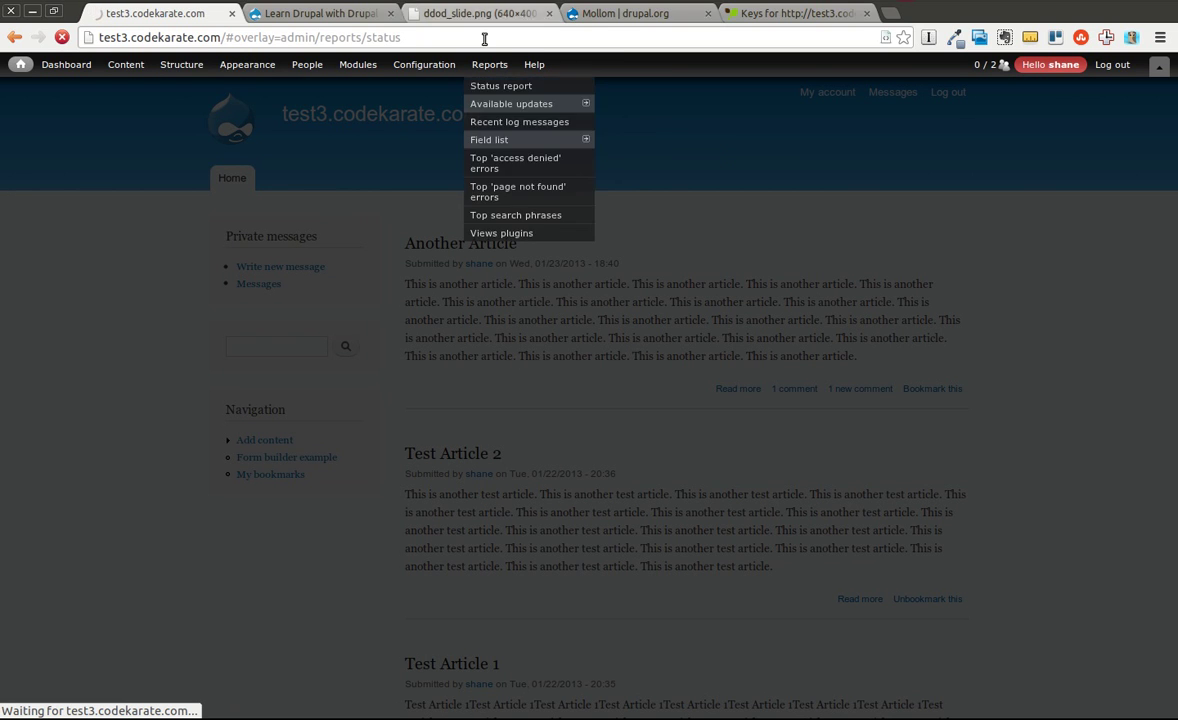
click(491, 122)
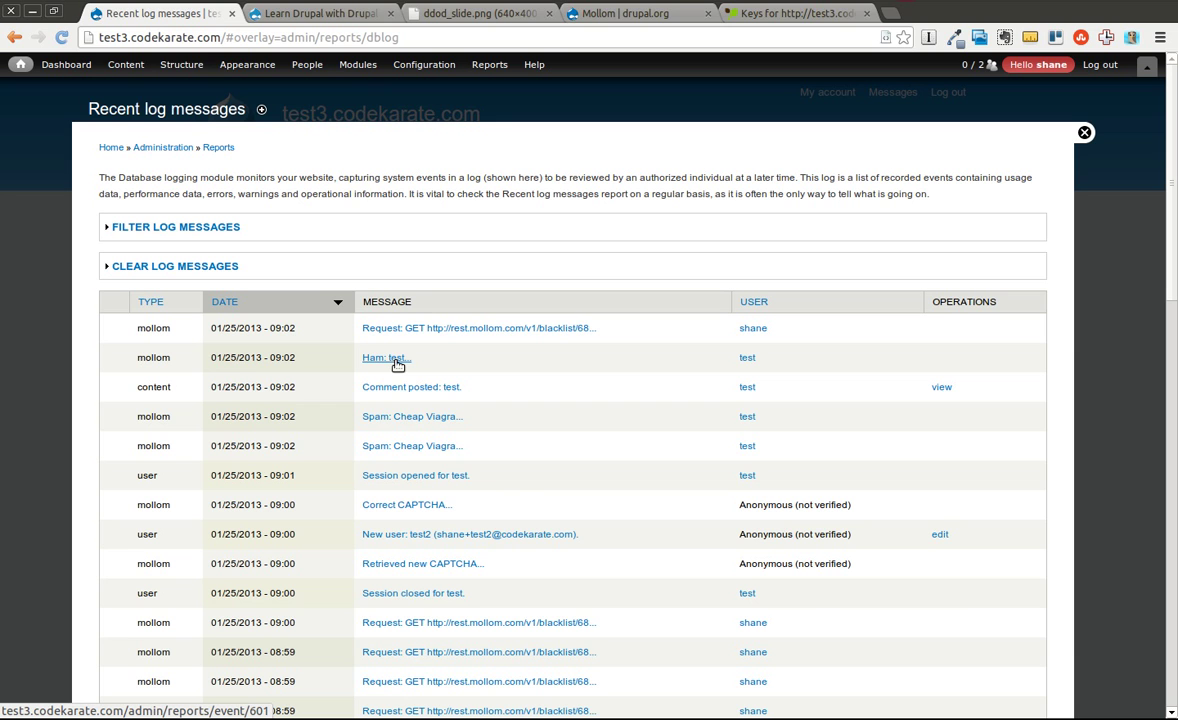
Review the 'Ham: test' log entry details, then close the overlay to the home page
click(392, 360)
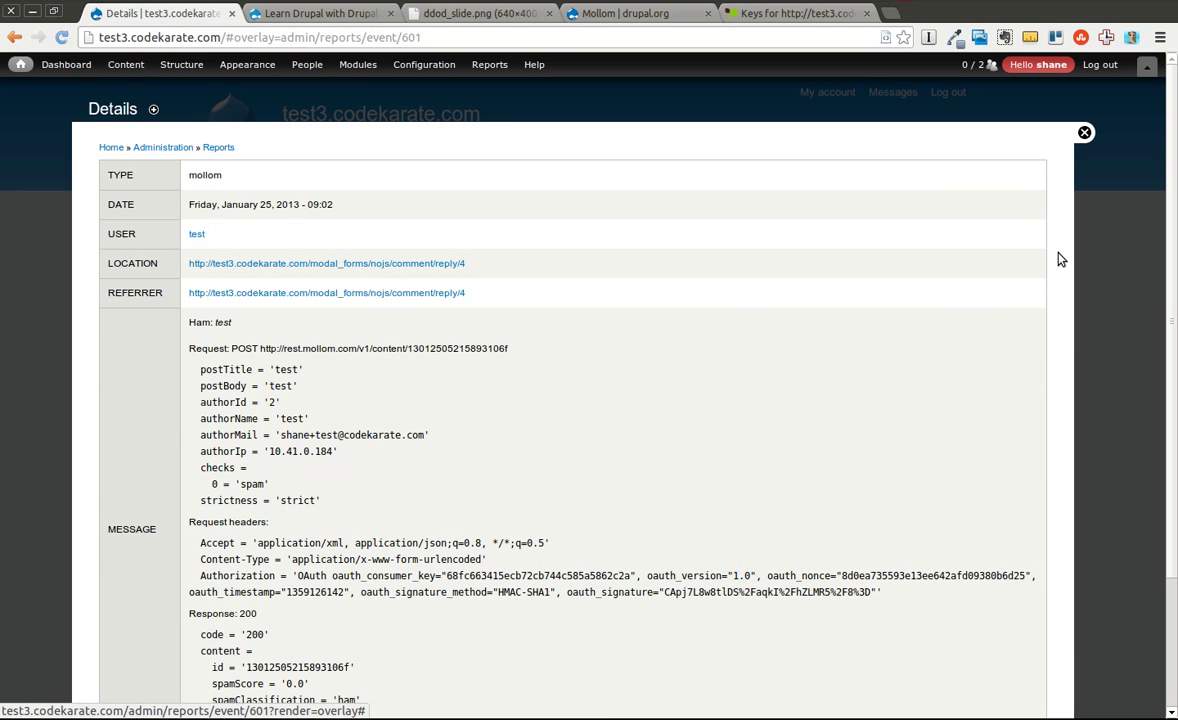
scroll(1173, 275, down, 2)
scroll(1173, 275, down, 2)
scroll(1173, 275, up, 4)
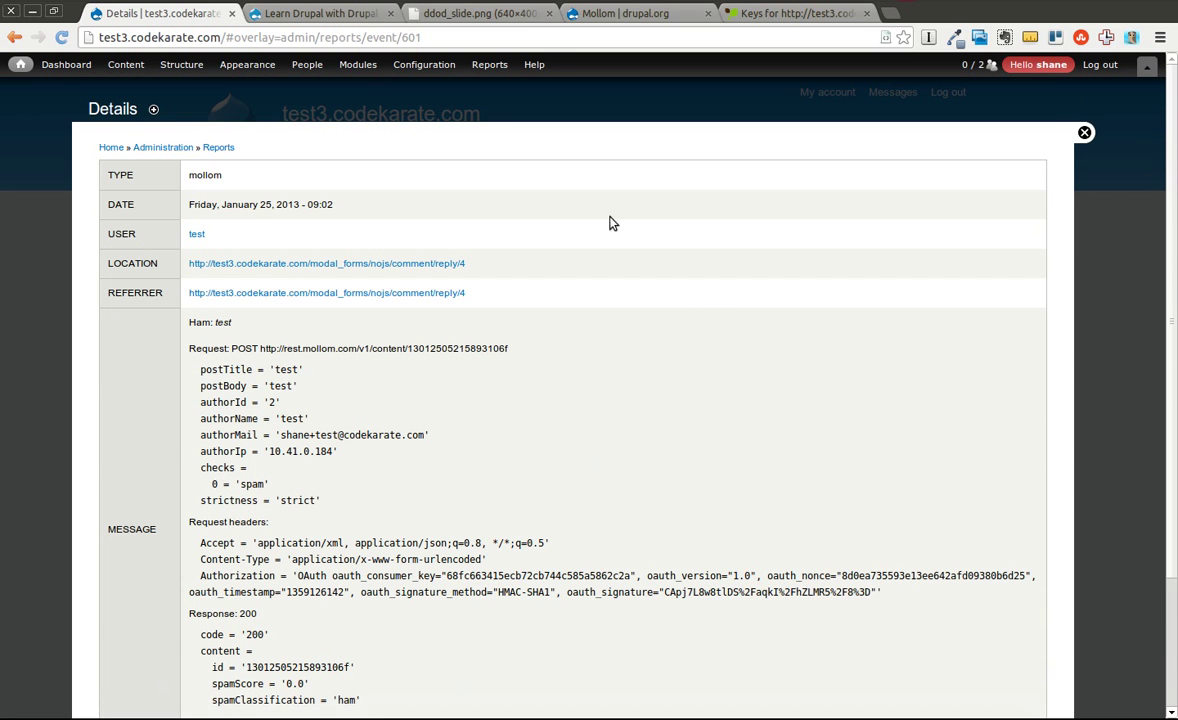
click(1000, 122)
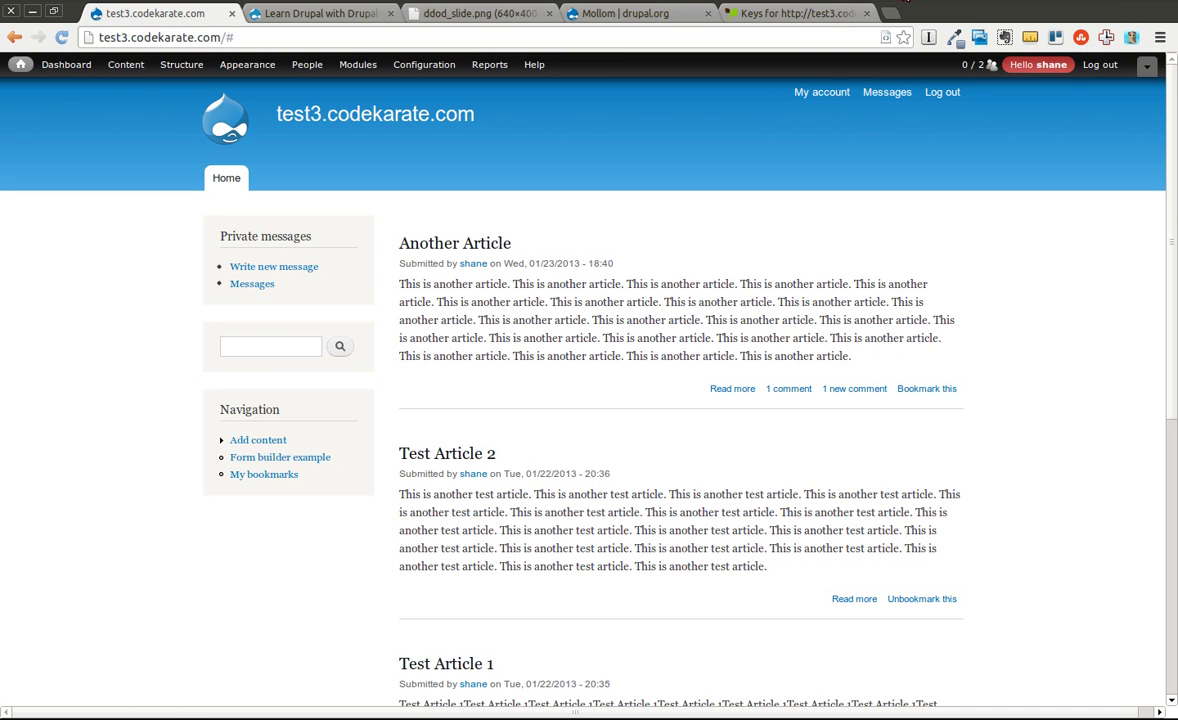
click(906, 2)
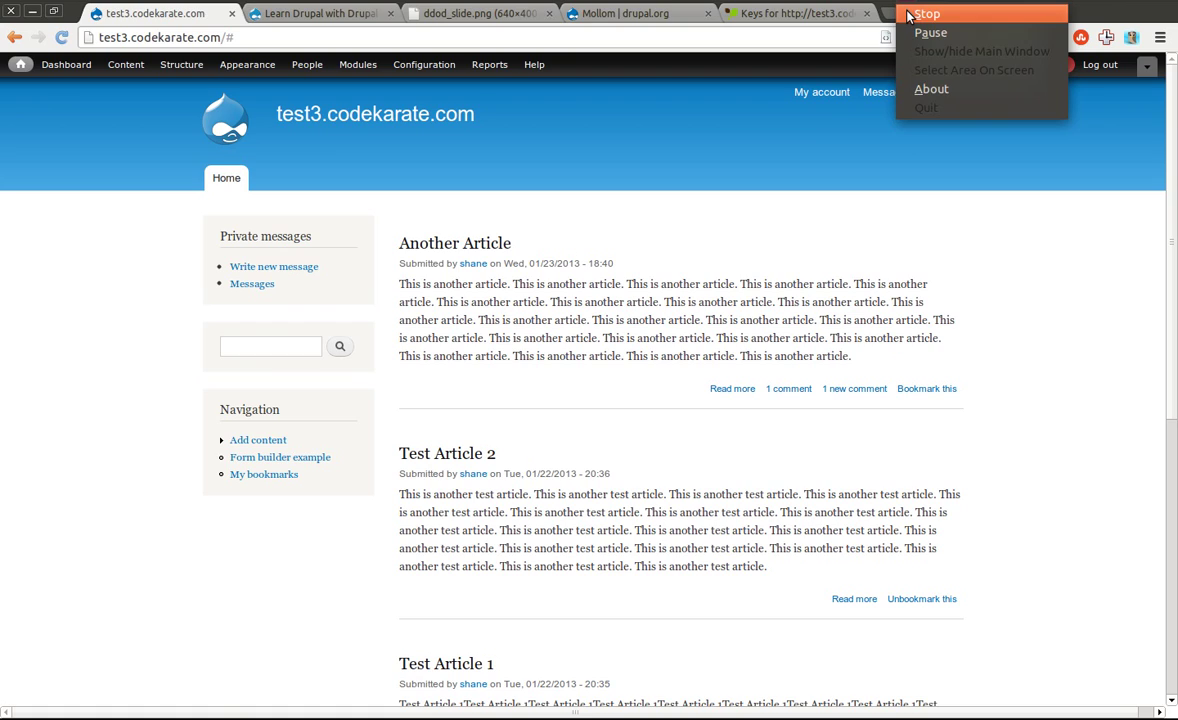